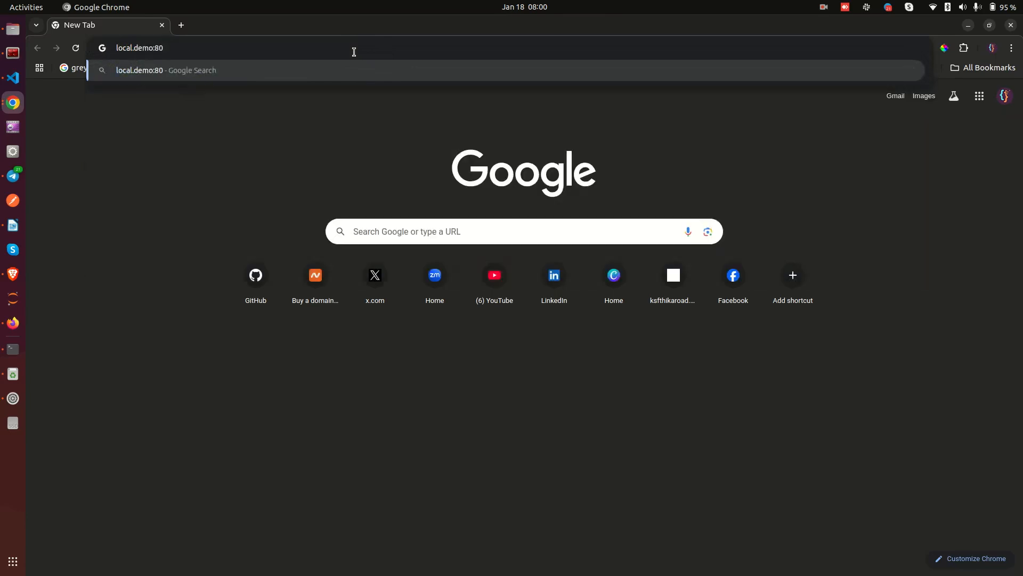
# Load the local ERPNext site at local.demo:8051 in Chrome.
pyautogui.write('51')
pyautogui.press('Return')
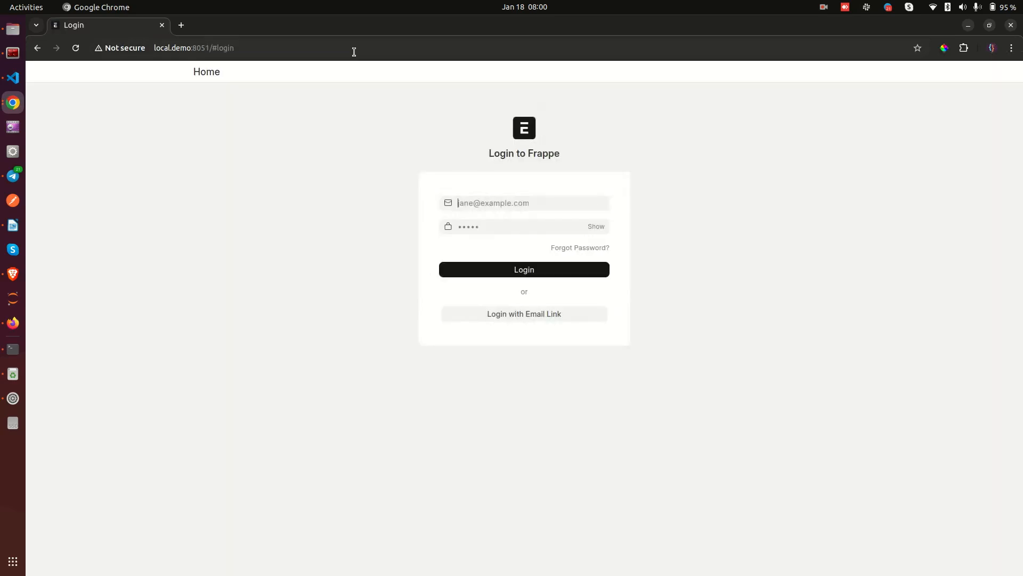
# Log in to ERPNext with the saved Administrator account and password.
pyautogui.click(501, 202)
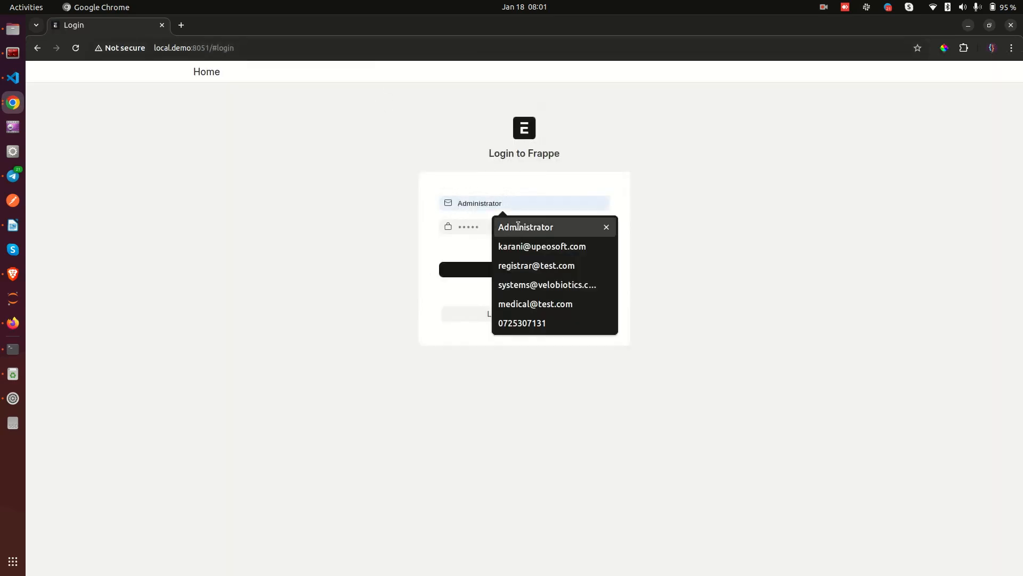
pyautogui.click(497, 228)
pyautogui.press('Tab')
pyautogui.write('••••••••')
pyautogui.press('Return')
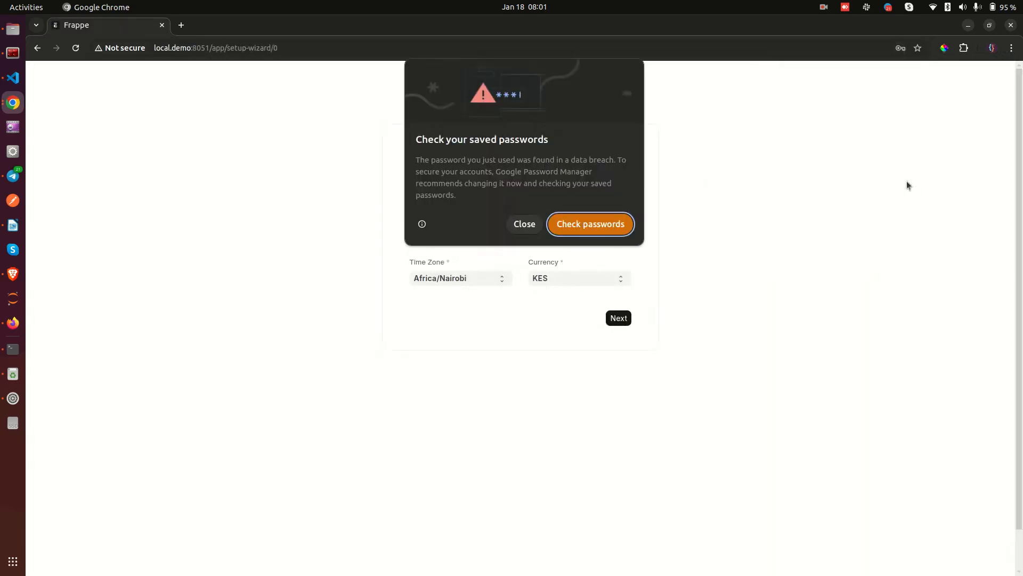
# Dismiss Chrome's password prompts, accept the Welcome defaults and enter the user's full name.
pyautogui.click(516, 226)
pyautogui.click(895, 216)
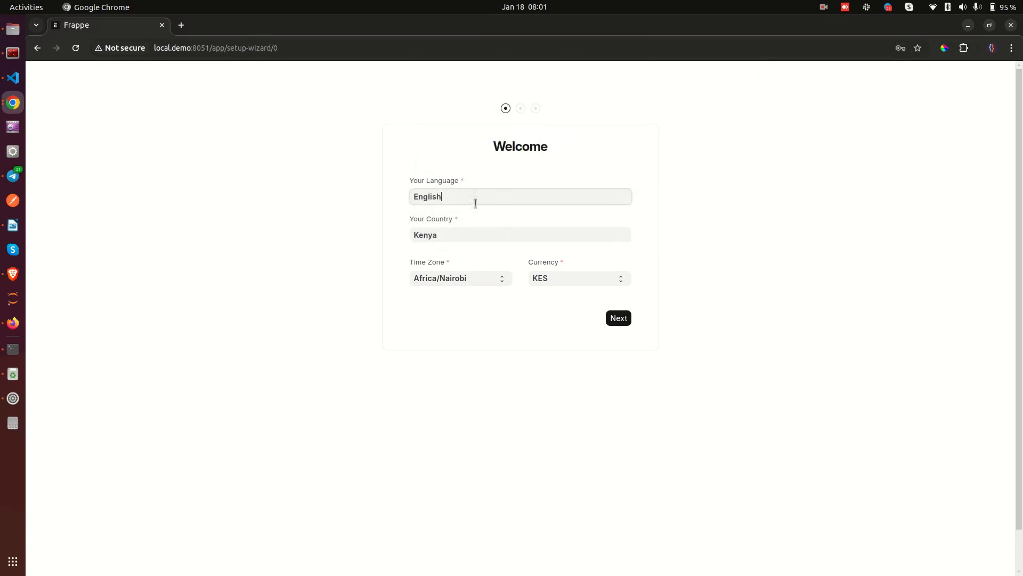
pyautogui.click(615, 318)
pyautogui.press('Tab')
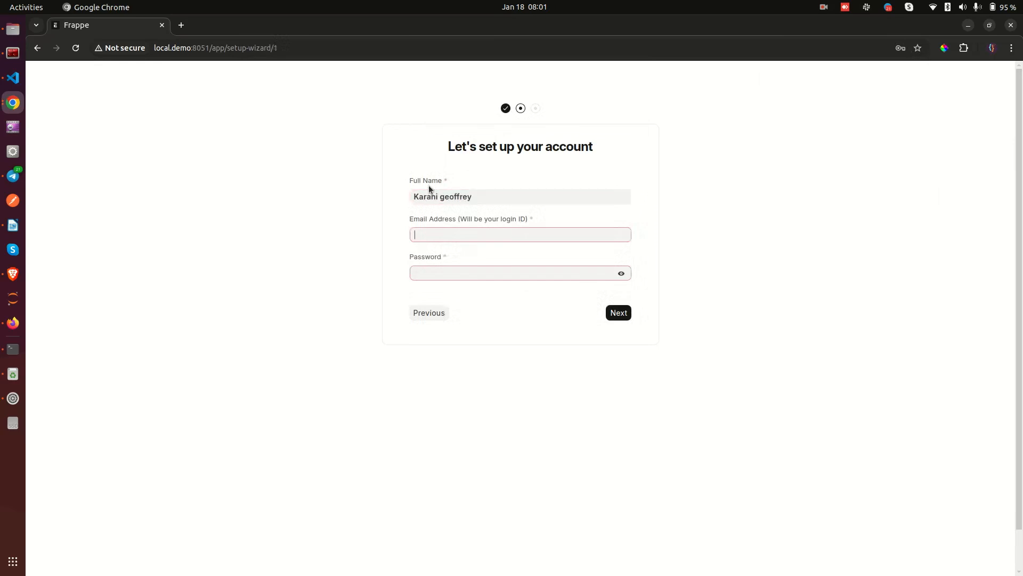
# Capitalise the surname's G and fill in the user's e-mail address.
pyautogui.click(439, 195)
pyautogui.write('G')
pyautogui.press('Delete')
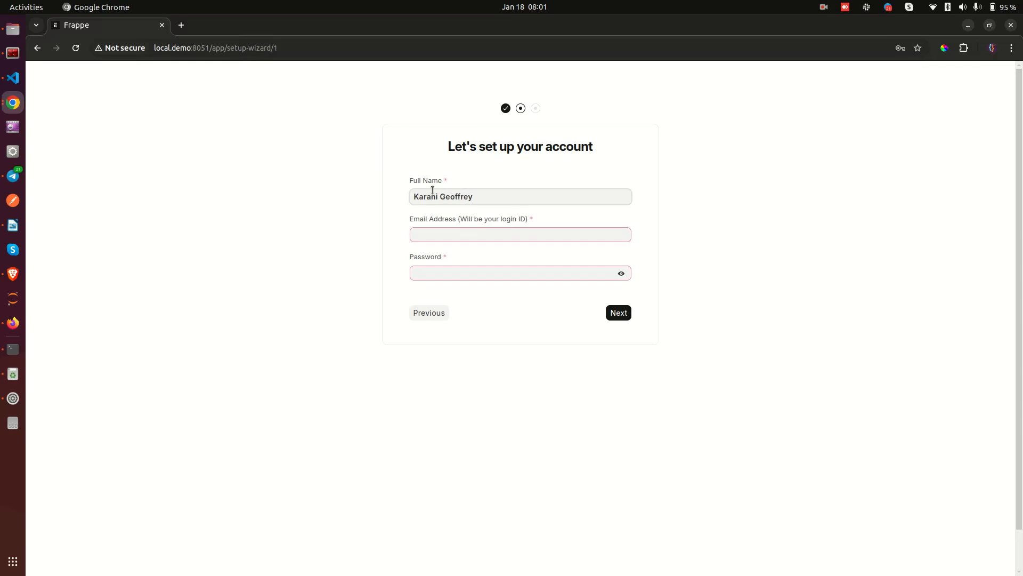
pyautogui.click(466, 235)
pyautogui.press('Tab')
# Replace the weak password with a stronger one and advance to organization setup.
pyautogui.write('••••••••')
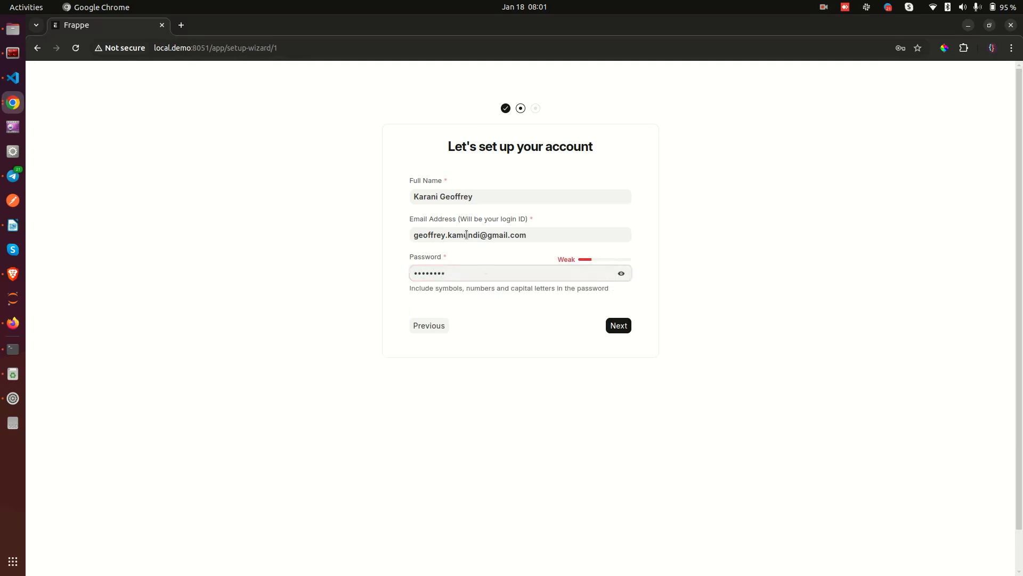
pyautogui.hotkey('ctrl', 'a')
pyautogui.press('BackSpace')
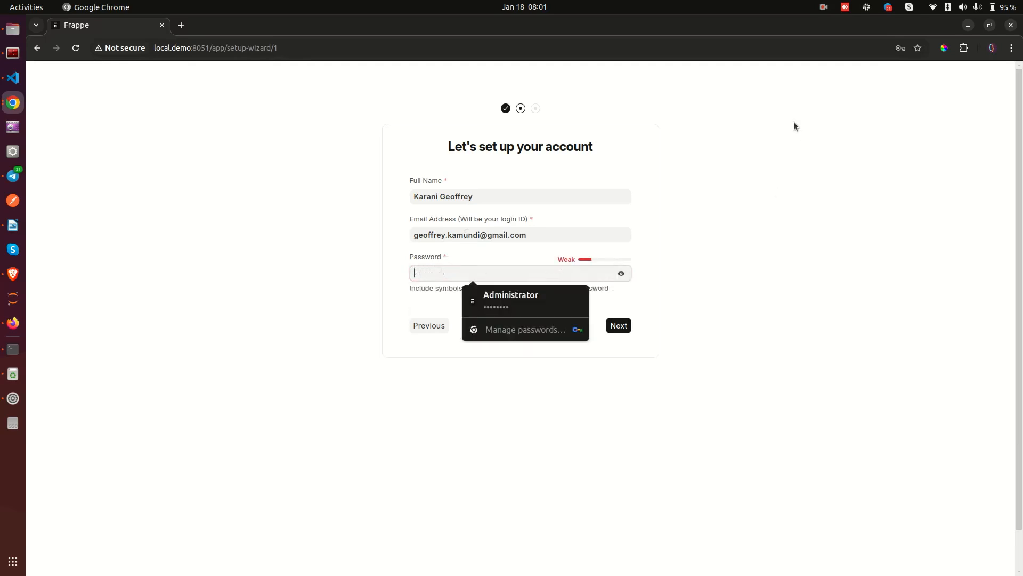
pyautogui.write('••••••')
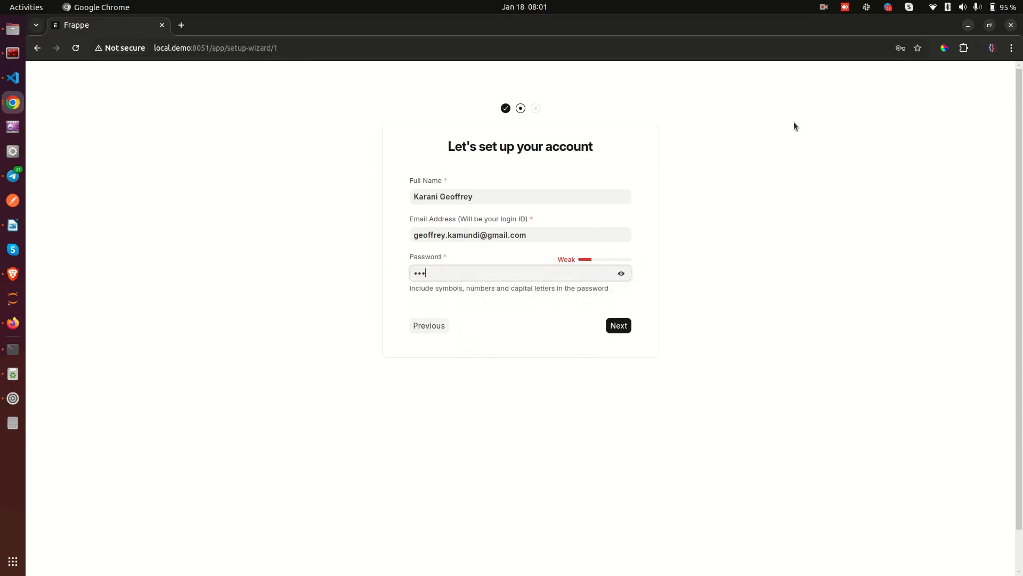
pyautogui.write('•••••••')
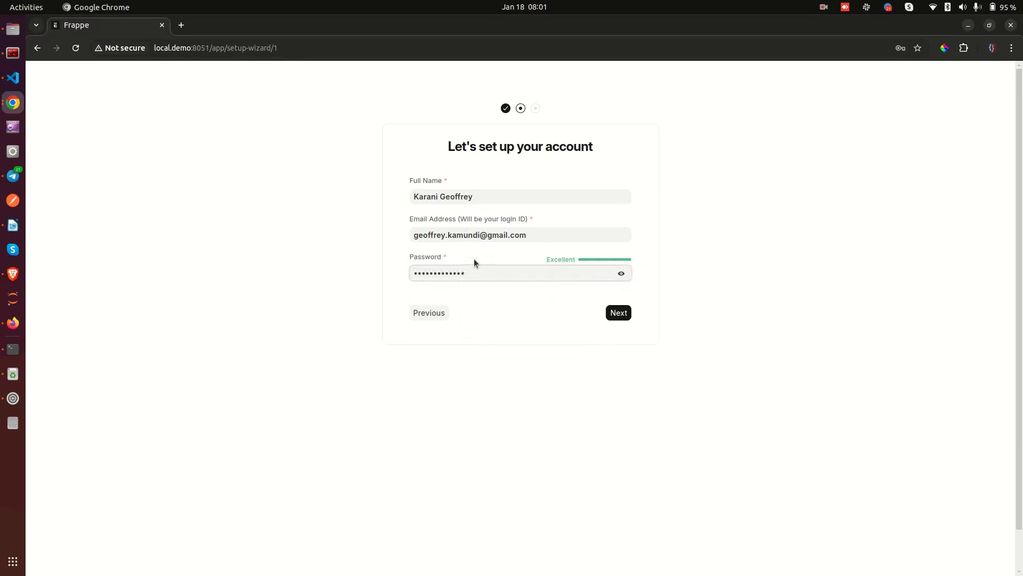
pyautogui.click(618, 312)
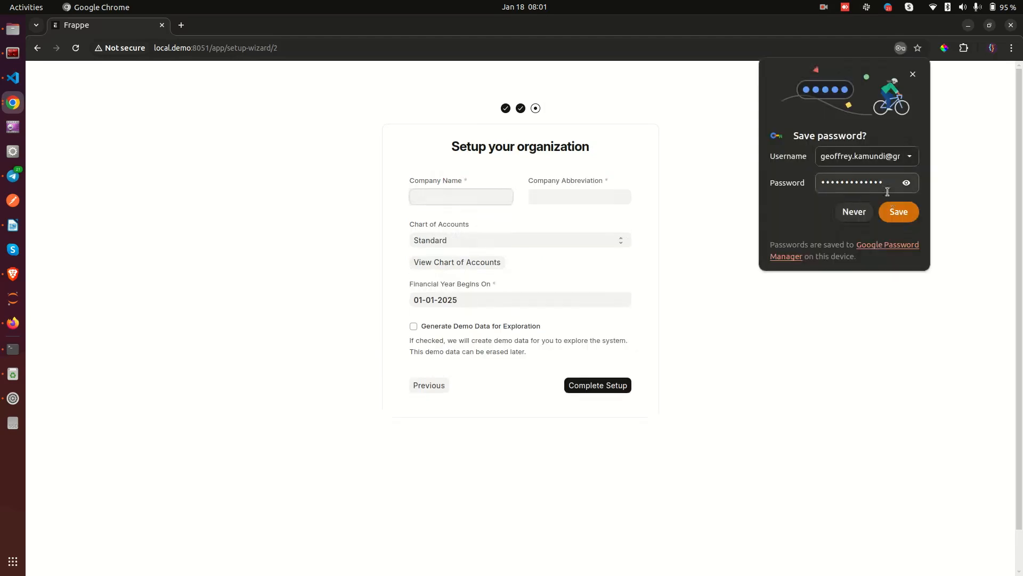
# Save the password in Chrome, enter company name Upeosoft Limited and complete setup.
pyautogui.click(897, 211)
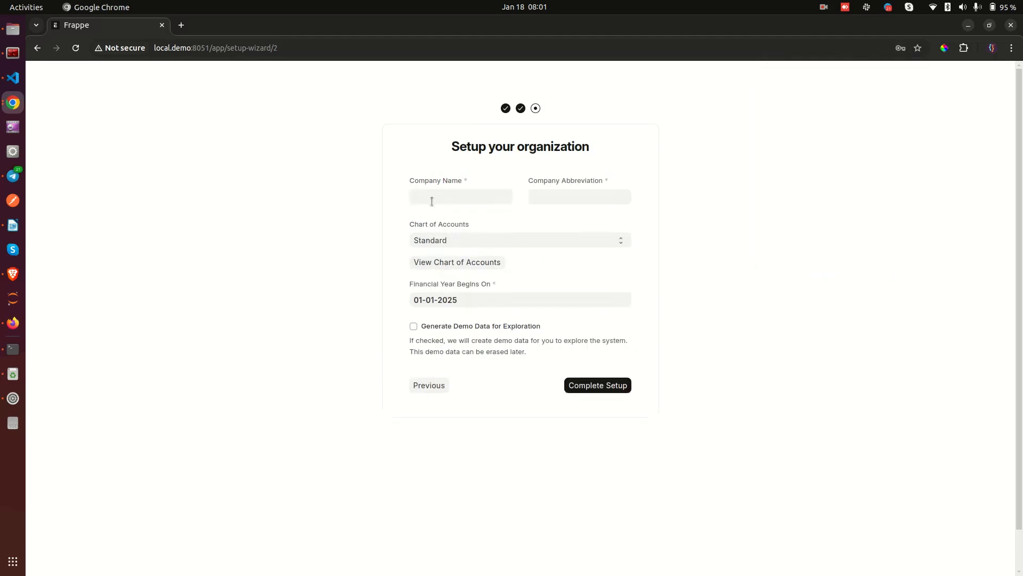
pyautogui.write('Upecsoft Limited')
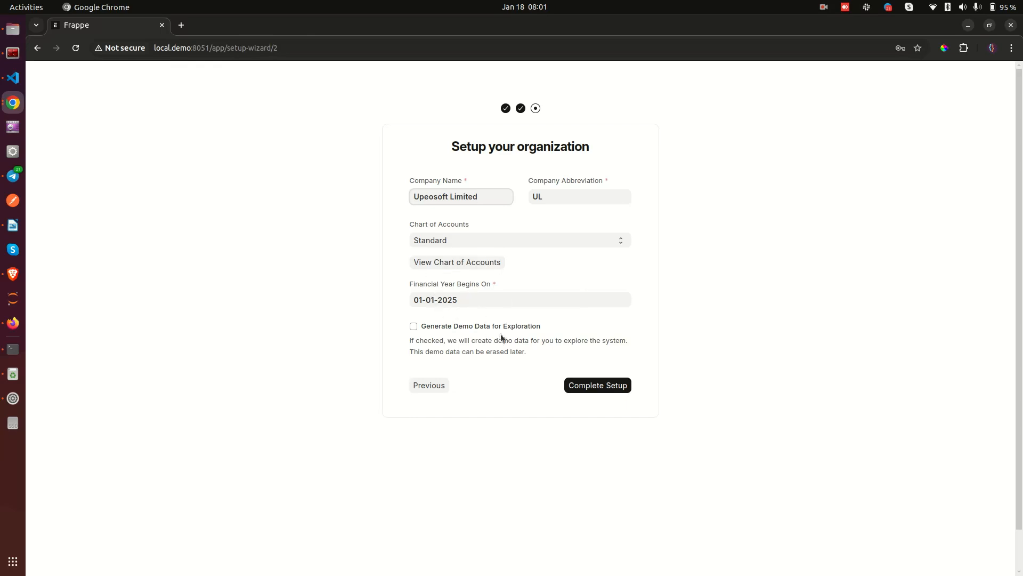
pyautogui.click(581, 382)
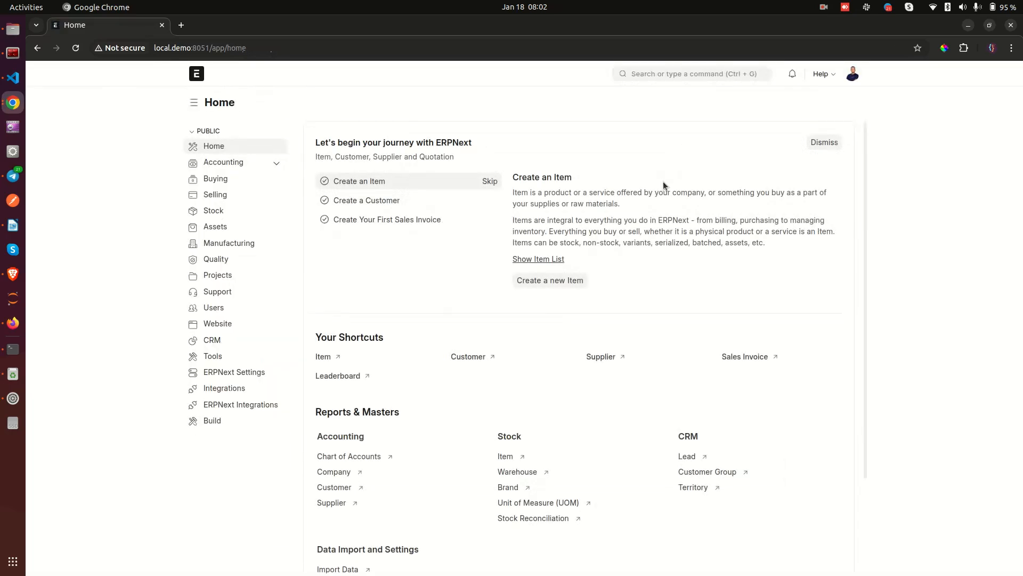
# Dismiss the getting-started panel on Home and log out of ERPNext.
pyautogui.click(823, 143)
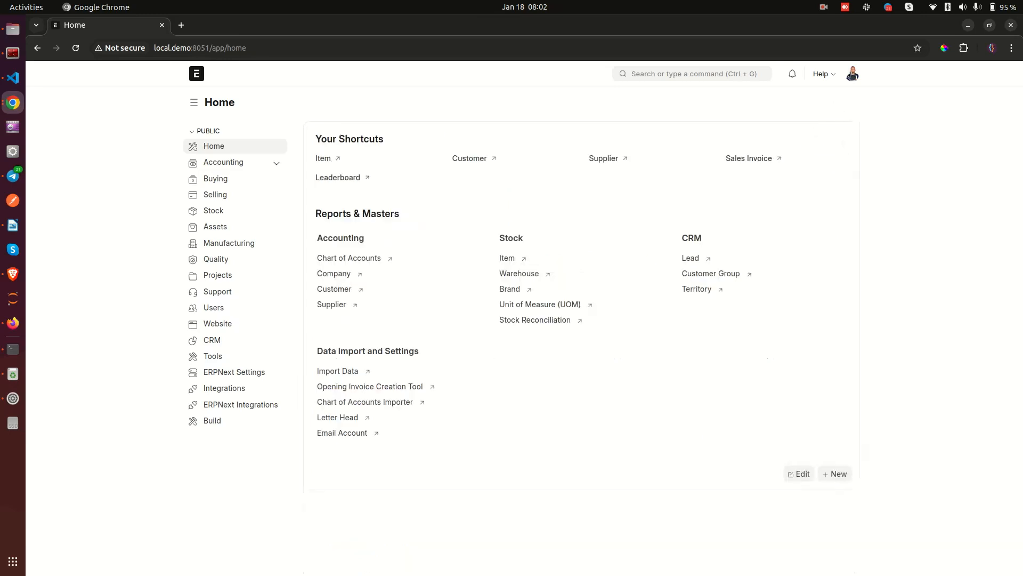
pyautogui.click(853, 73)
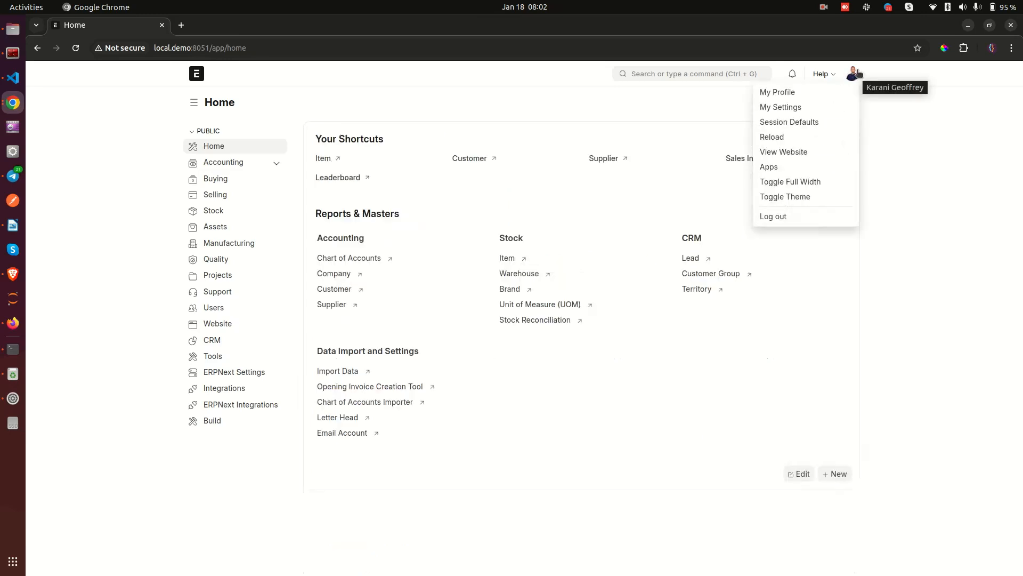
pyautogui.click(794, 217)
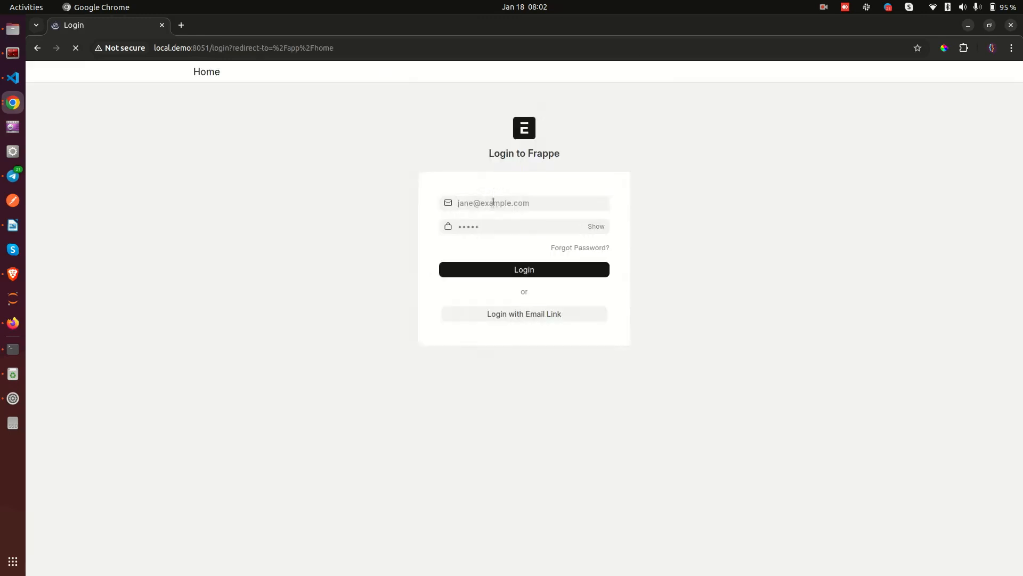
# Log back in as Administrator, dismiss the breach warning and switch to Firefox.
pyautogui.click(493, 203)
pyautogui.click(507, 222)
pyautogui.click(479, 231)
pyautogui.write('•••••••')
pyautogui.press('Return')
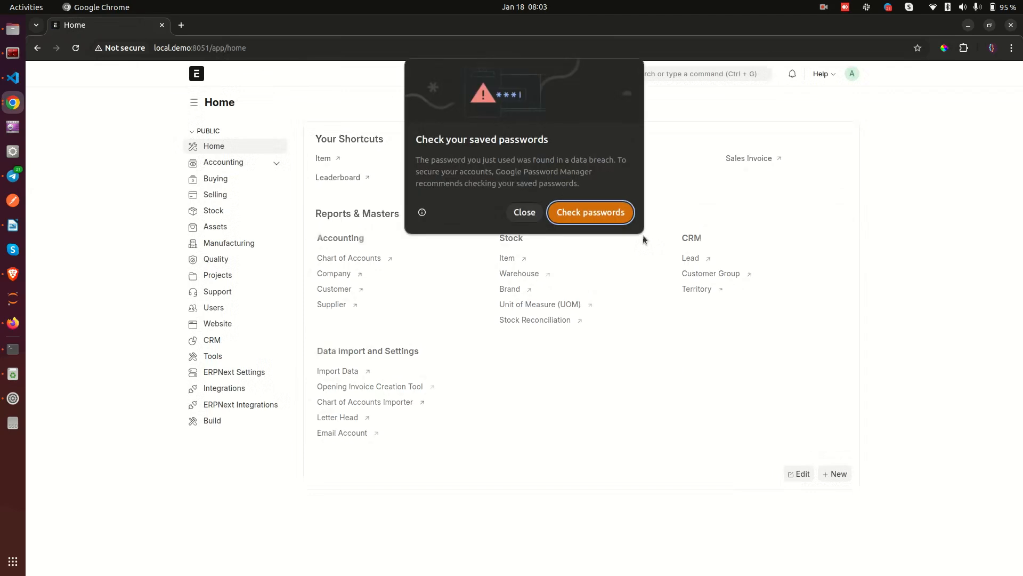
pyautogui.click(524, 213)
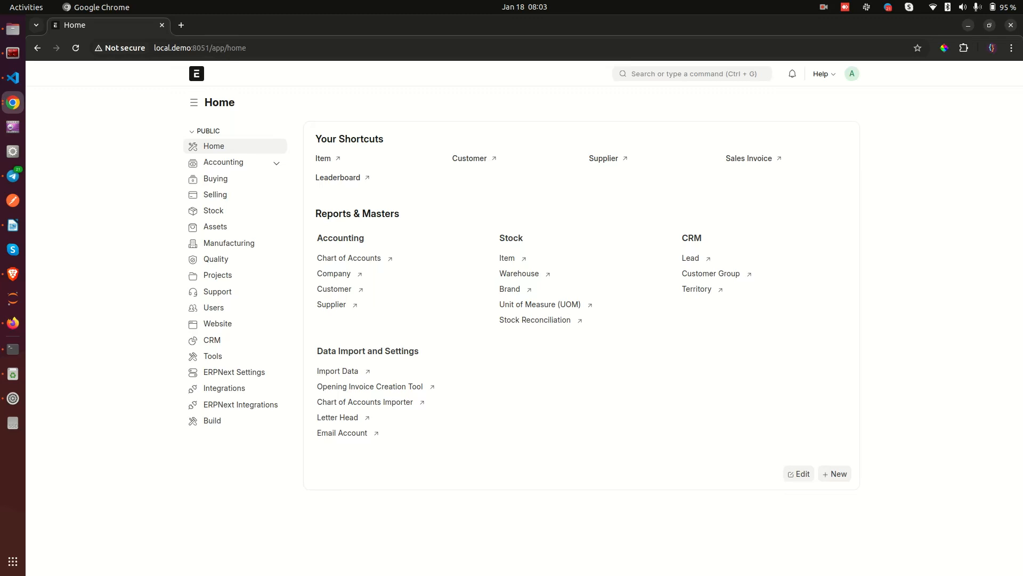
pyautogui.hotkey('alt', 'Tab')
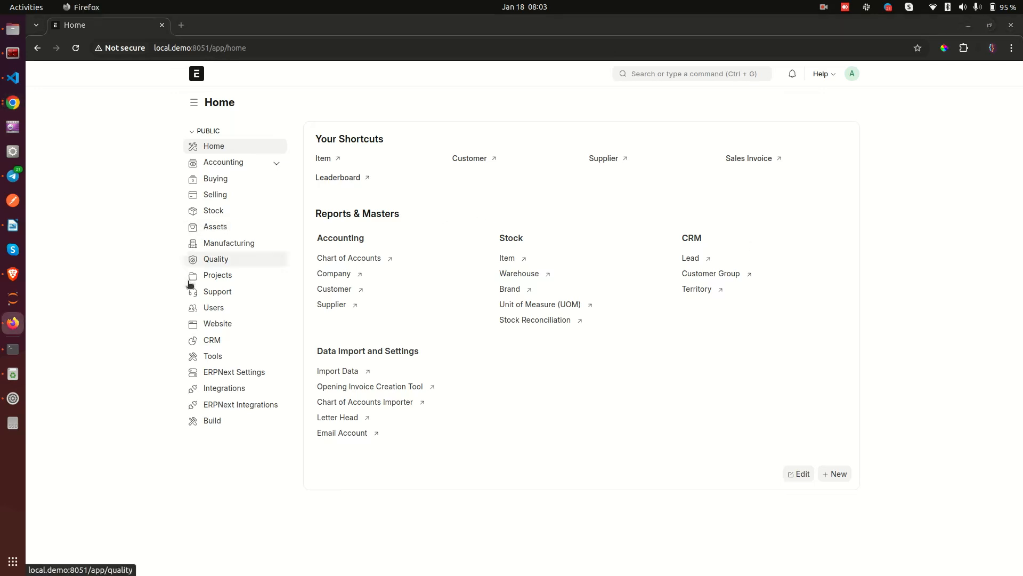
# Open the Stock workspace, dismiss its setup panel and start a new browser tab.
pyautogui.click(207, 215)
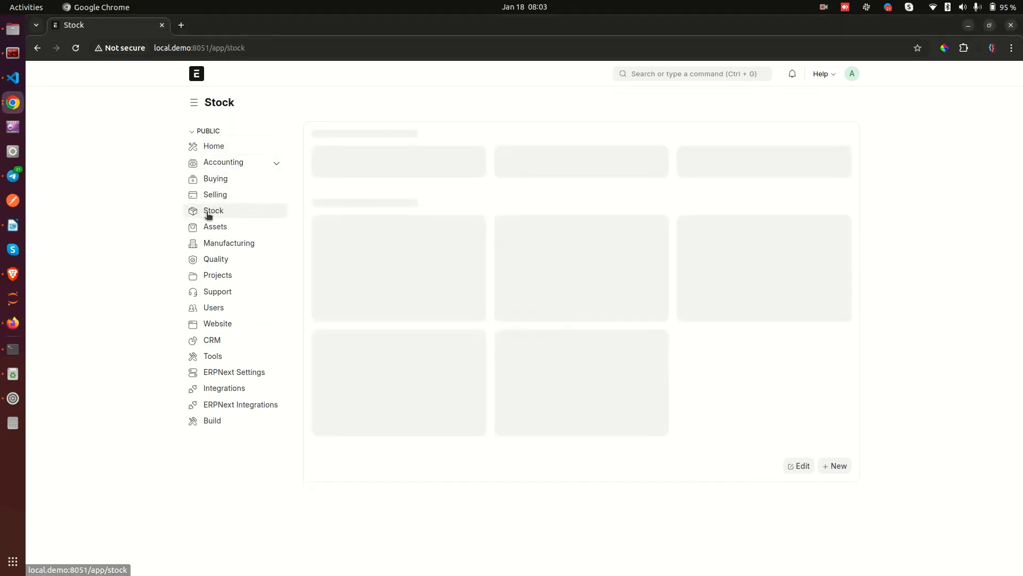
pyautogui.click(835, 142)
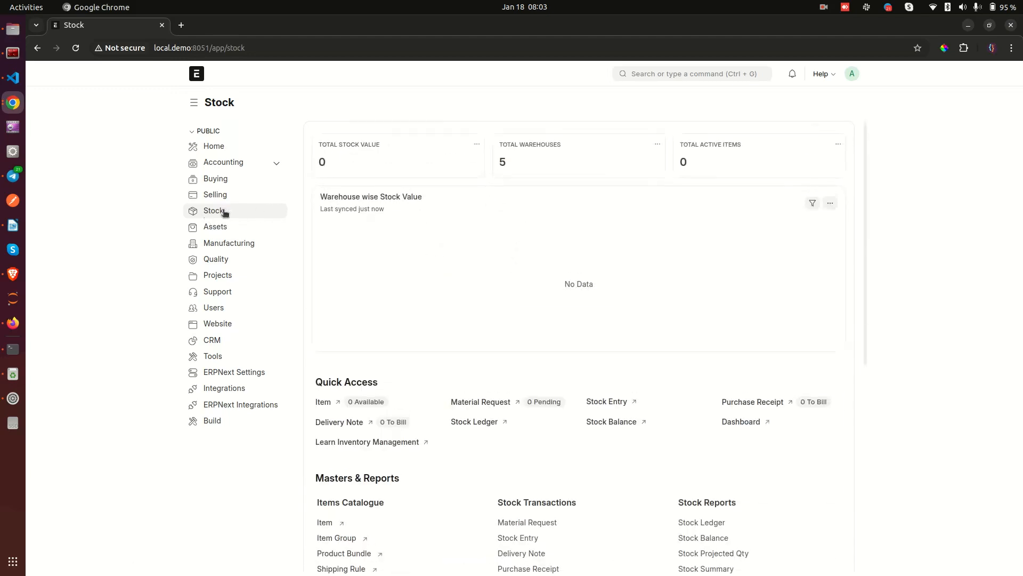
pyautogui.click(181, 25)
# Load upeosoft.com in the new tab, move it before Stock, and return to Stock.
pyautogui.write('upeos')
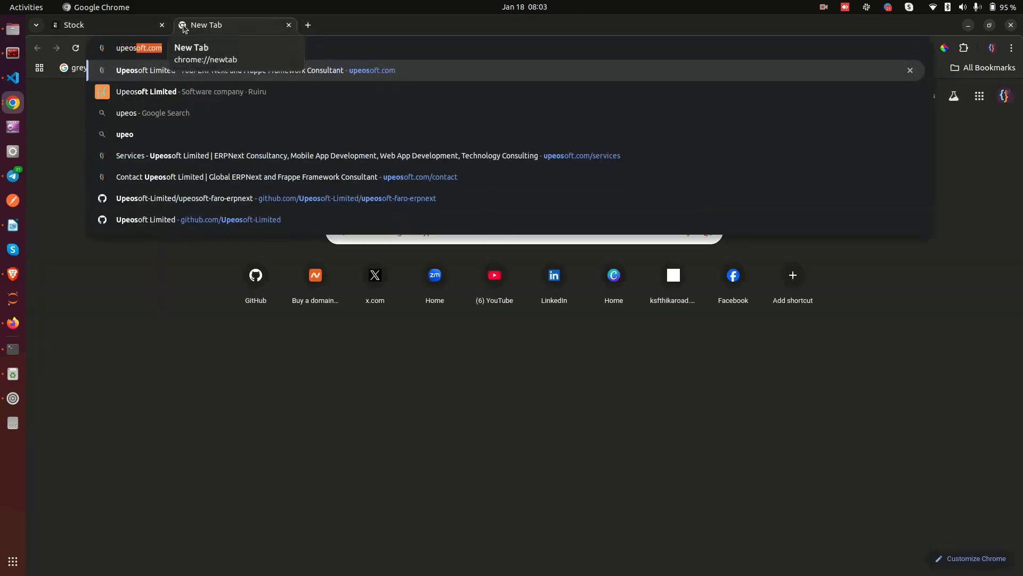
pyautogui.press('Return')
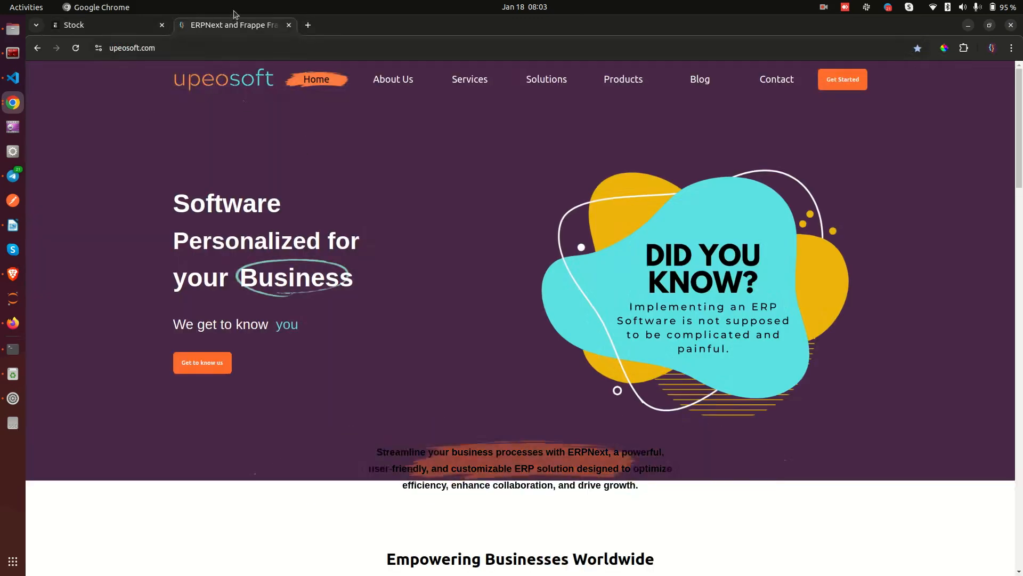
pyautogui.moveTo(234, 25); pyautogui.dragTo(100, 28)
pyautogui.click(235, 24)
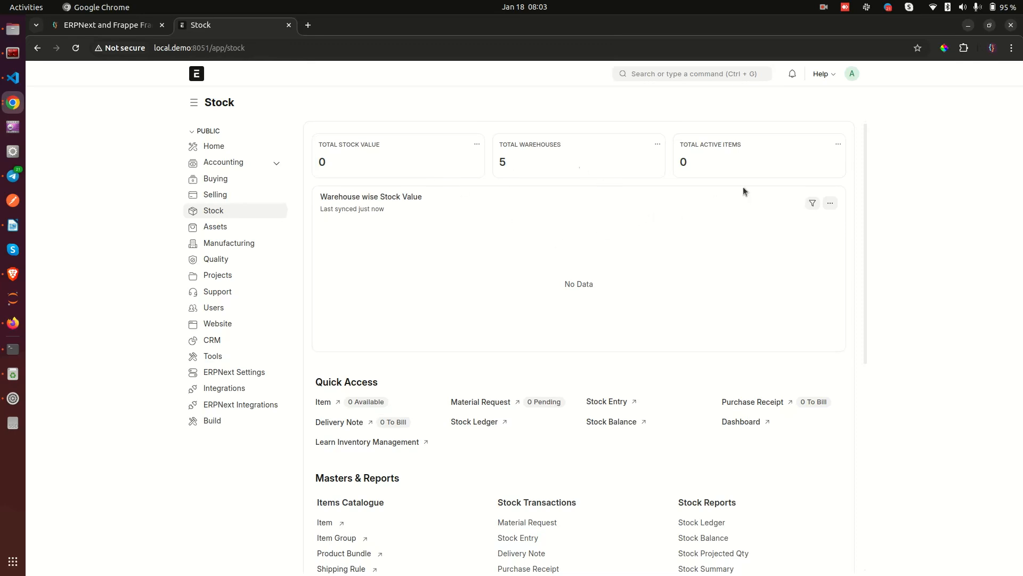
# Open the Warehouse link from Stock Settings, listing the five UL warehouses, and show view options.
pyautogui.scroll(-5, 745, 189)
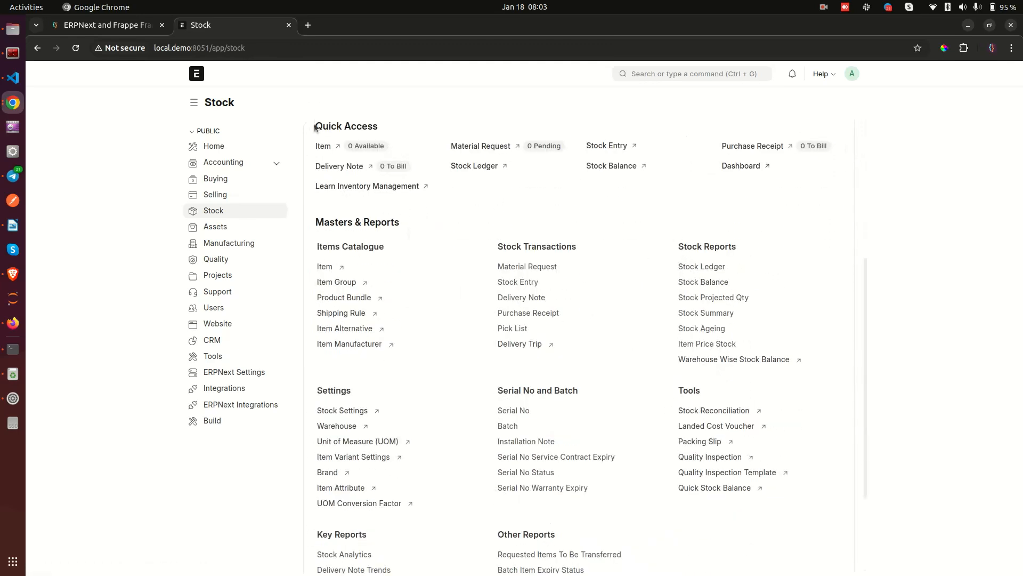
pyautogui.scroll(2, 398, 124)
pyautogui.scroll(2, 337, 283)
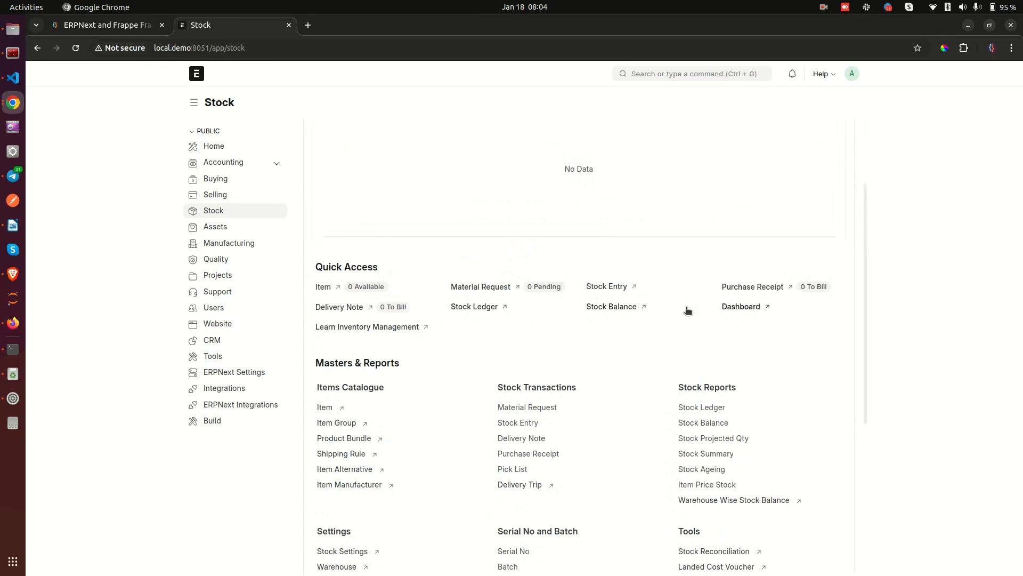
pyautogui.scroll(-10, 686, 338)
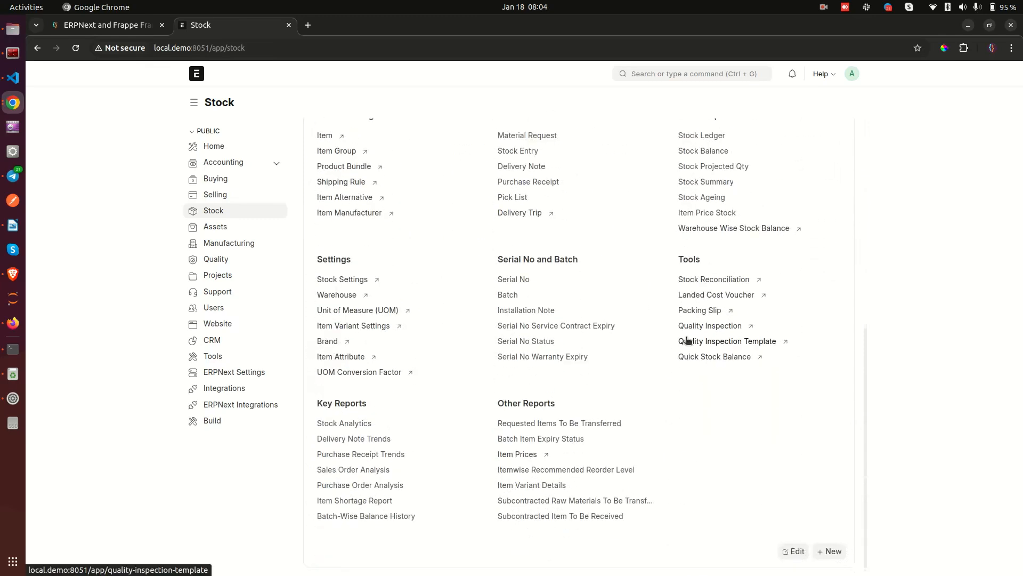
pyautogui.scroll(2, 634, 334)
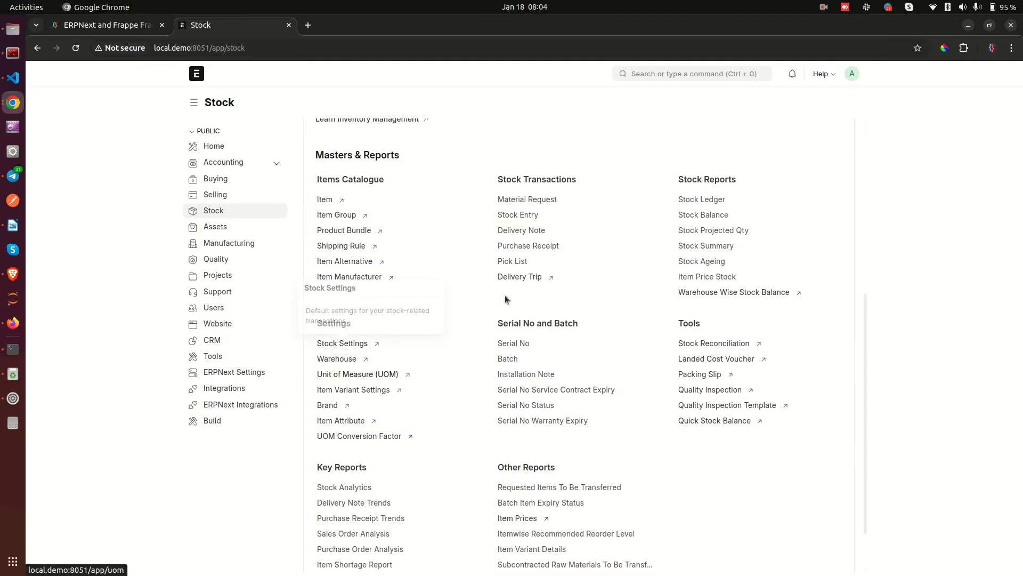
pyautogui.click(335, 360)
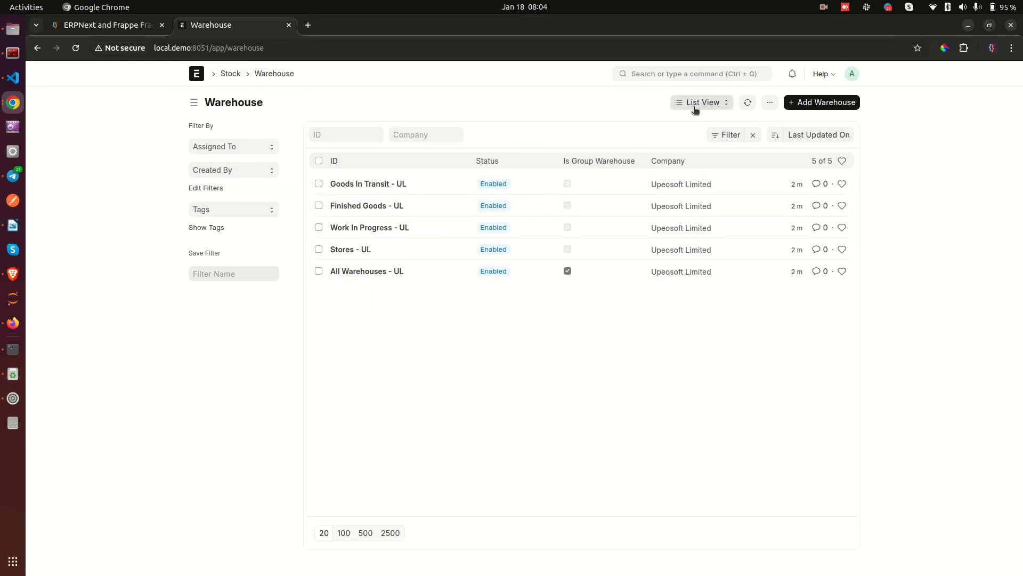
pyautogui.click(711, 106)
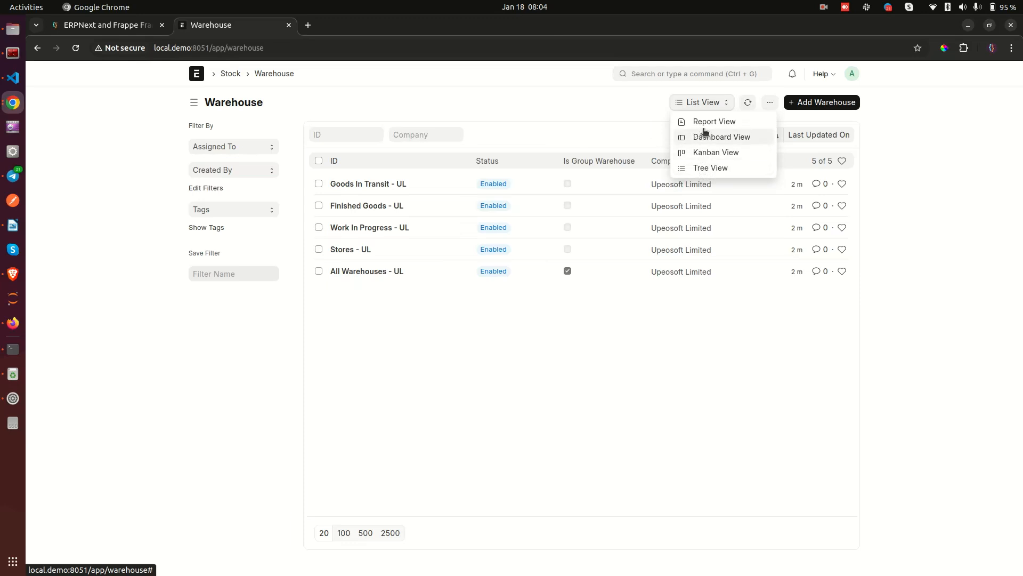
# Switch the Warehouse list to Tree View under Upeosoft Limited.
pyautogui.click(717, 168)
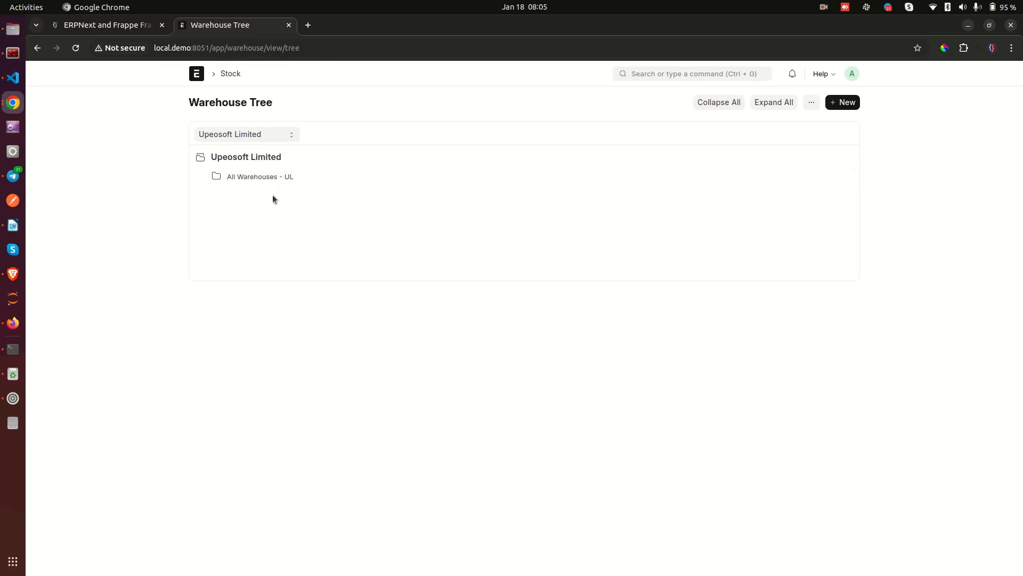
# Expand All Warehouses - UL to view its children, return to the list, and start a new warehouse.
pyautogui.click(250, 177)
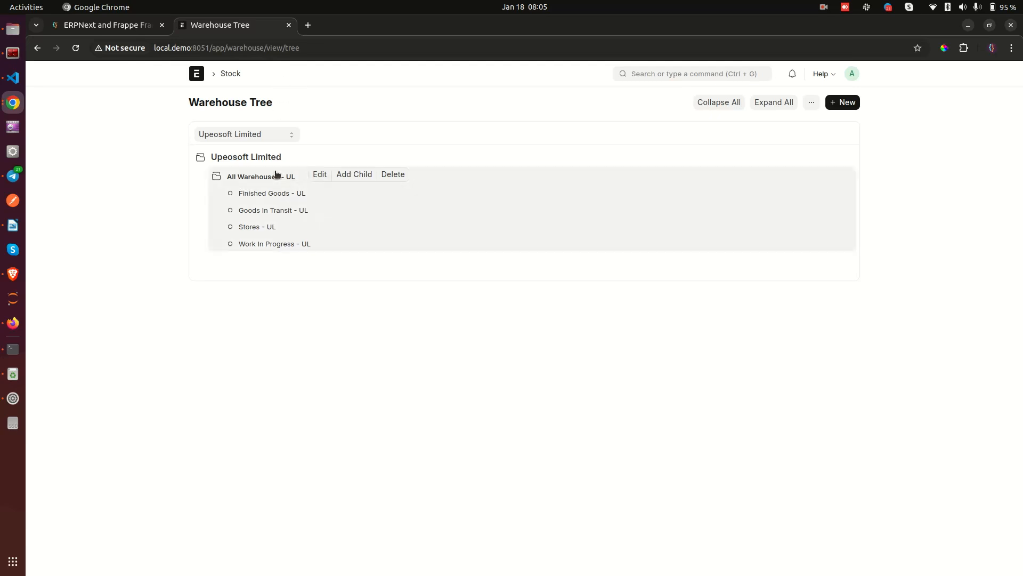
pyautogui.click(258, 178)
pyautogui.click(257, 178)
pyautogui.click(257, 178)
pyautogui.click(258, 178)
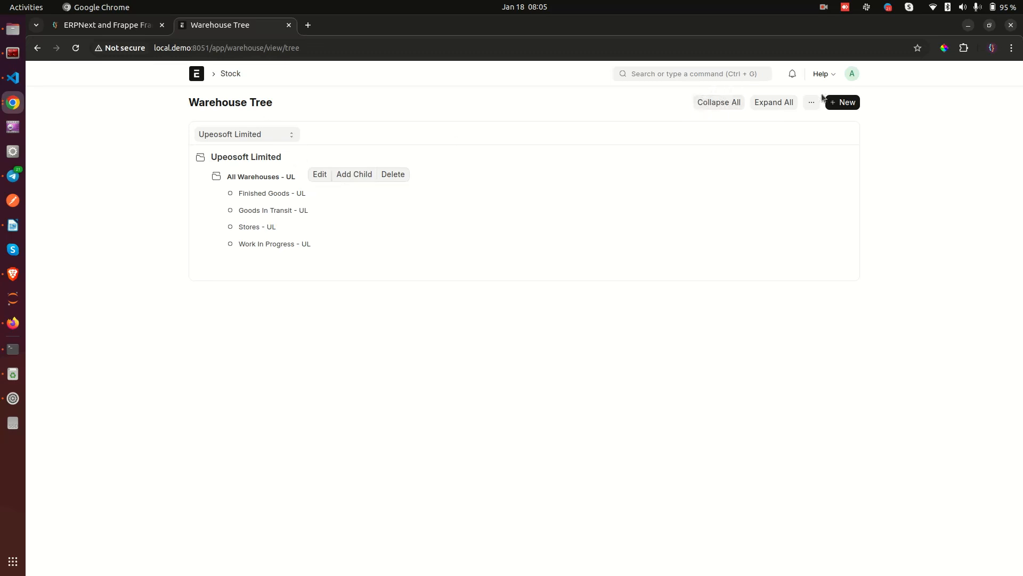
pyautogui.click(37, 47)
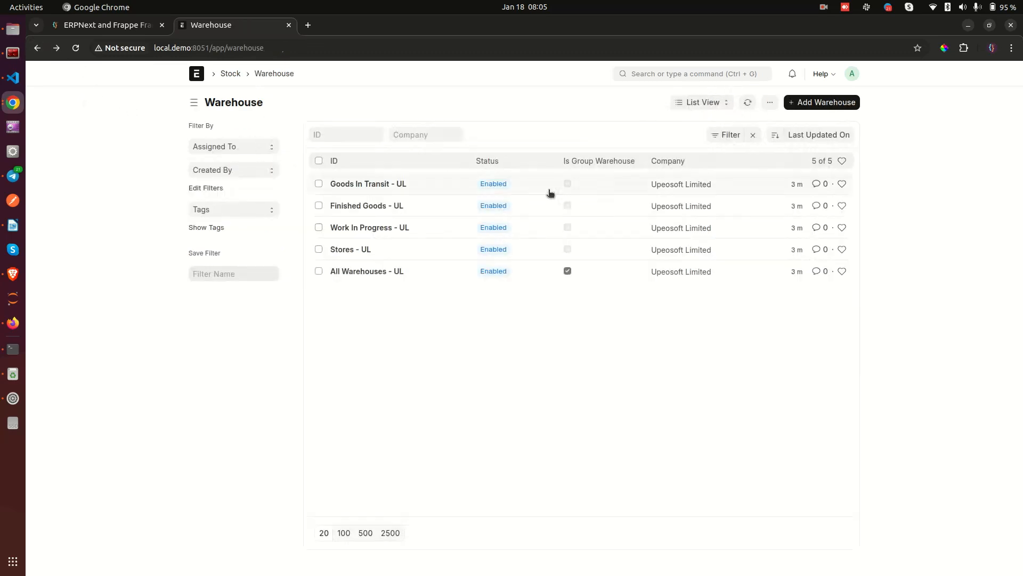
pyautogui.click(824, 106)
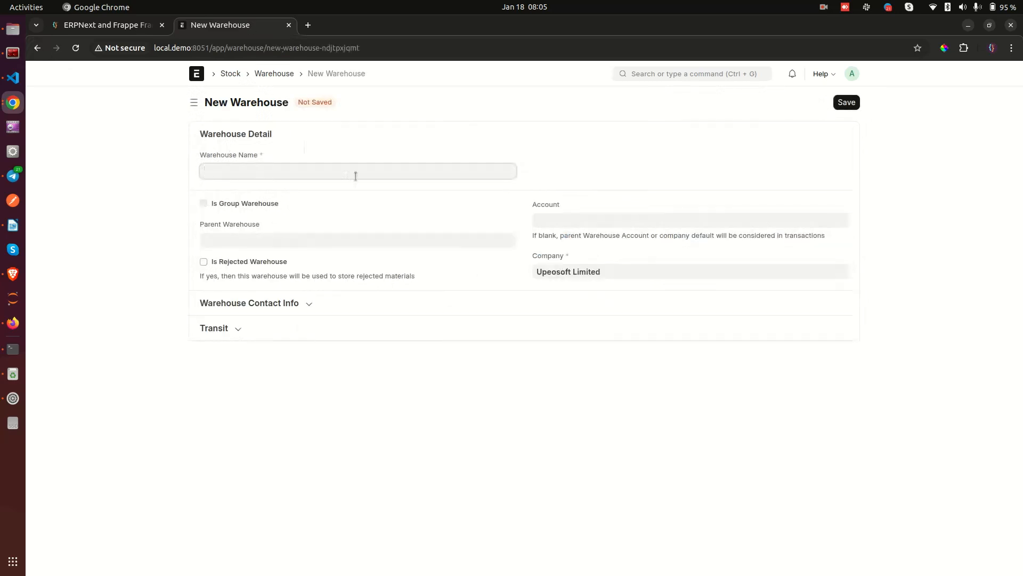
# Enter the user's full name as the new warehouse name, then look over the parent warehouse options.
pyautogui.click(267, 241)
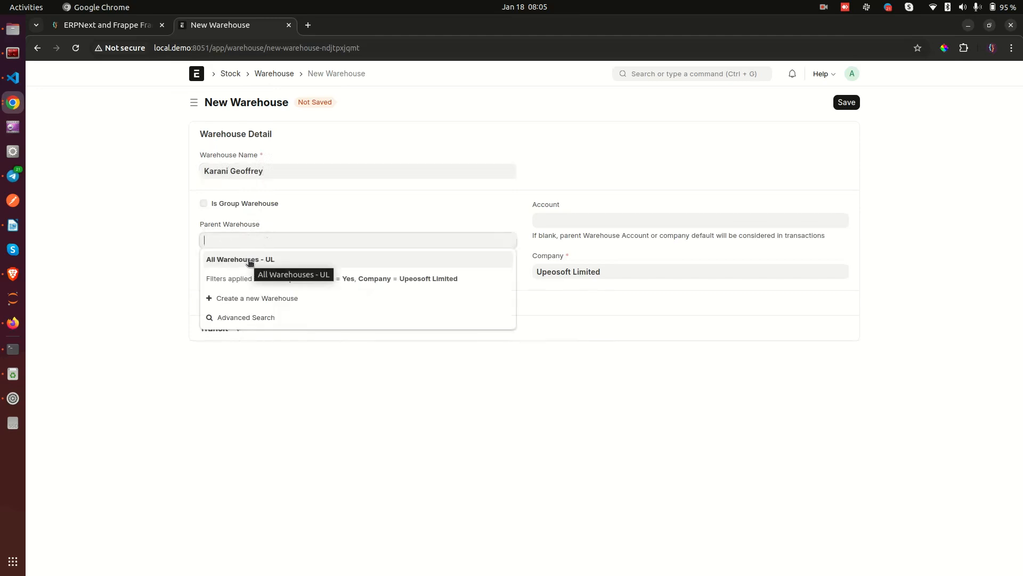
pyautogui.click(156, 263)
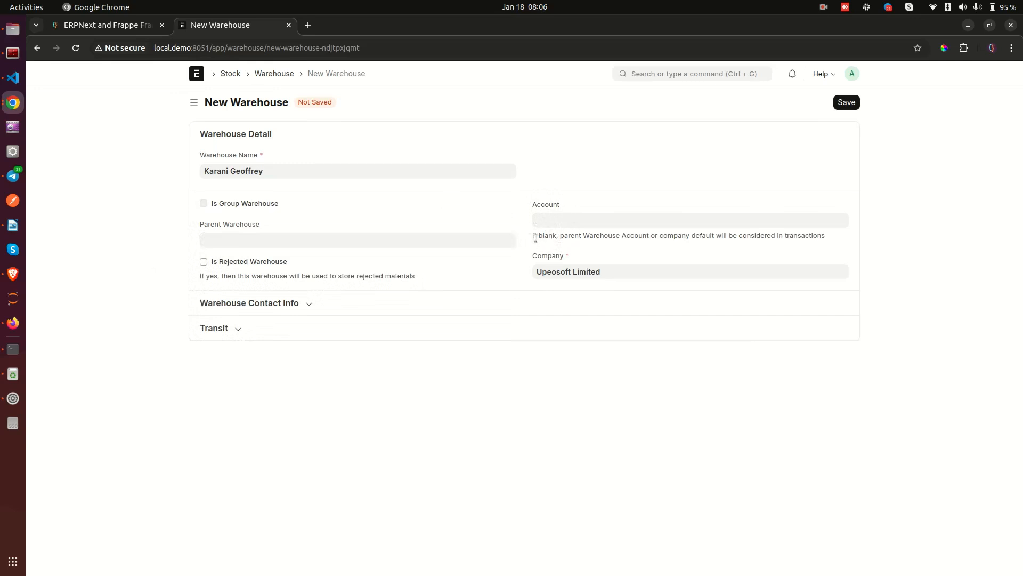
pyautogui.moveTo(532, 235); pyautogui.dragTo(637, 241)
pyautogui.click(637, 241)
# Pick All Warehouses - UL as parent, review the stock account choices, and show the contact info fields.
pyautogui.click(211, 240)
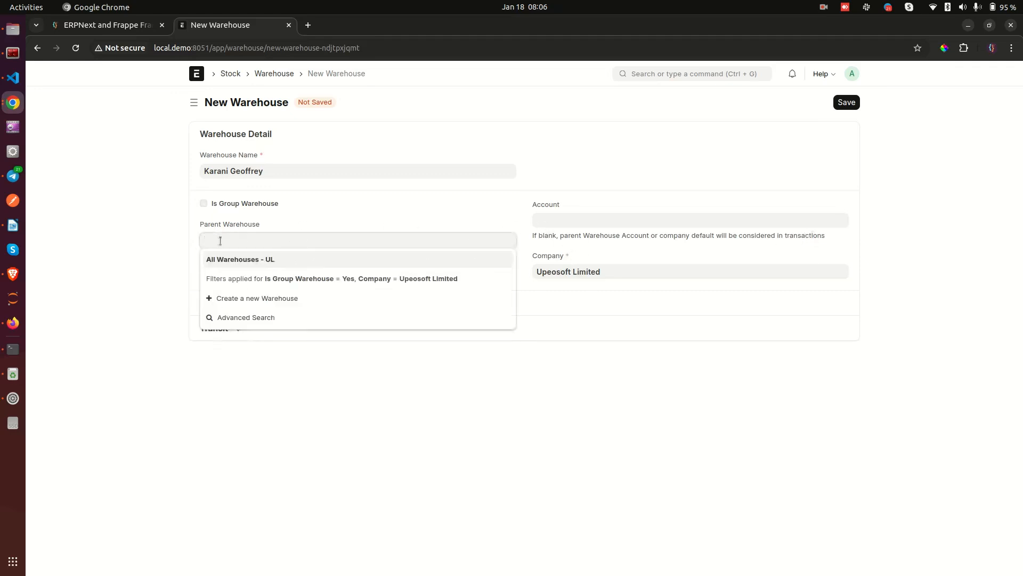
pyautogui.click(227, 261)
pyautogui.click(567, 221)
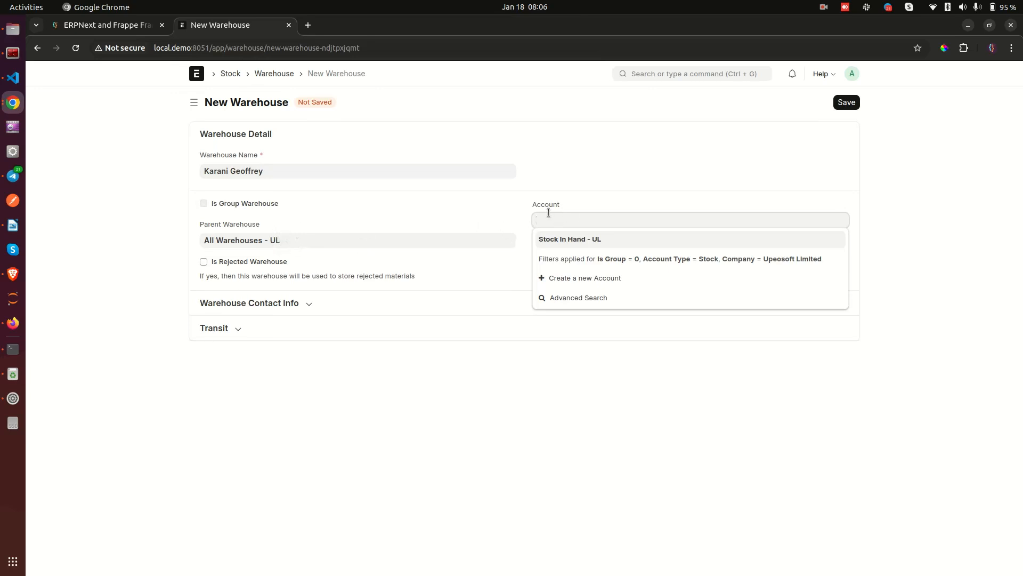
pyautogui.click(384, 243)
pyautogui.click(148, 251)
pyautogui.click(597, 217)
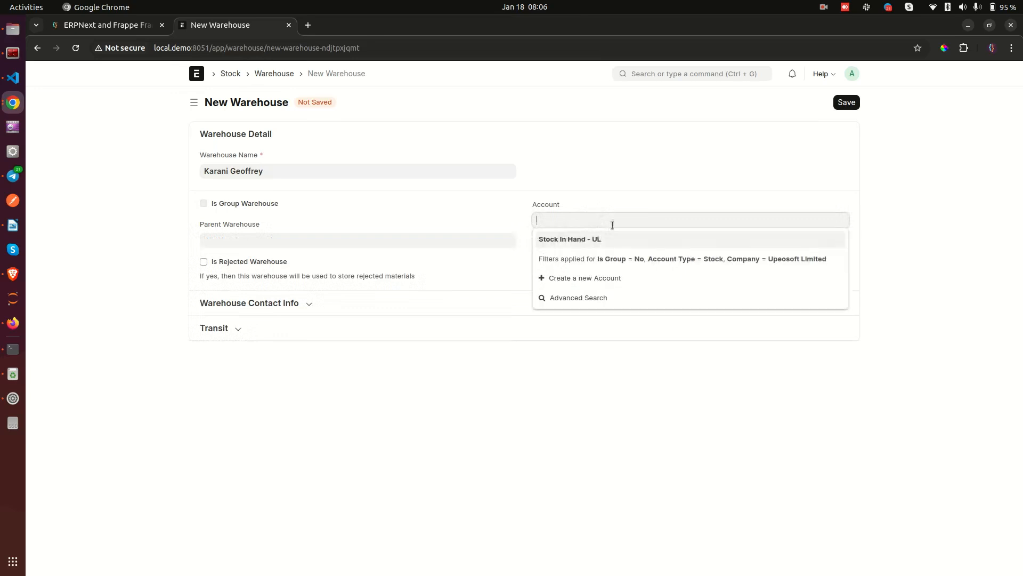
pyautogui.click(495, 221)
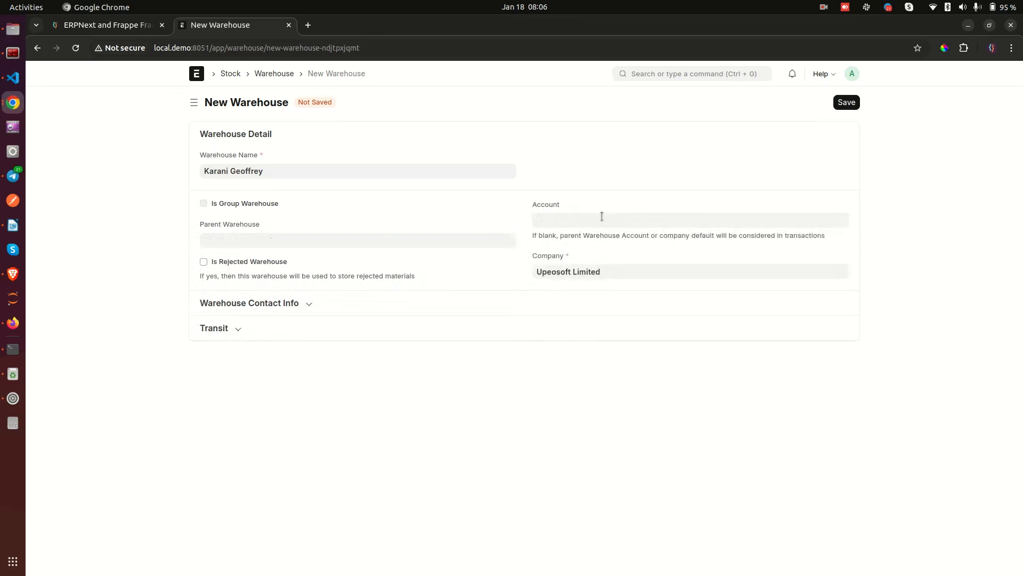
pyautogui.click(312, 305)
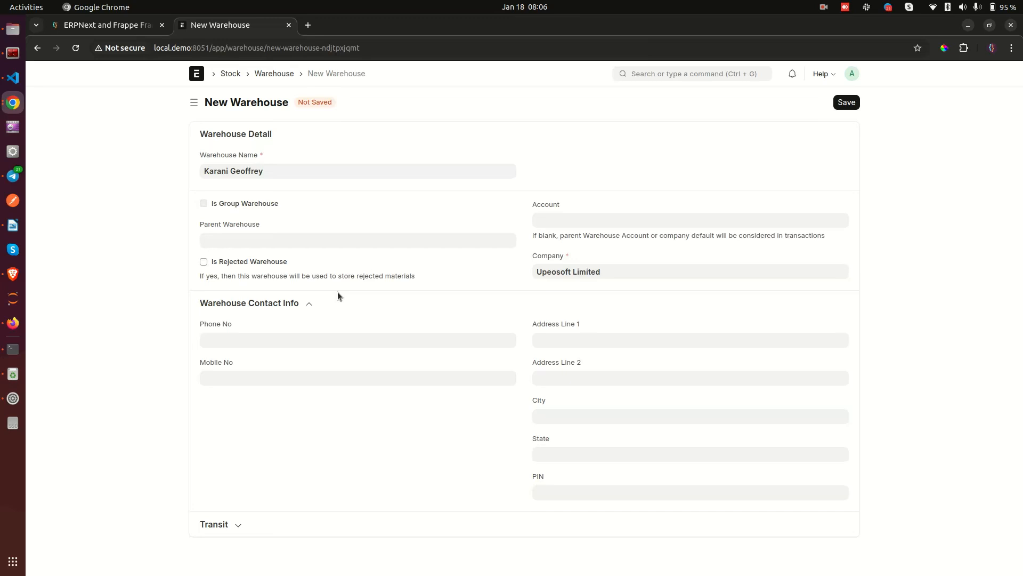
# Review the Phone and Mobile fields and the Transit section's warehouse type choices without changing them.
pyautogui.moveTo(201, 323); pyautogui.dragTo(251, 327)
pyautogui.moveTo(196, 363); pyautogui.dragTo(276, 363)
pyautogui.click(330, 347)
pyautogui.click(254, 527)
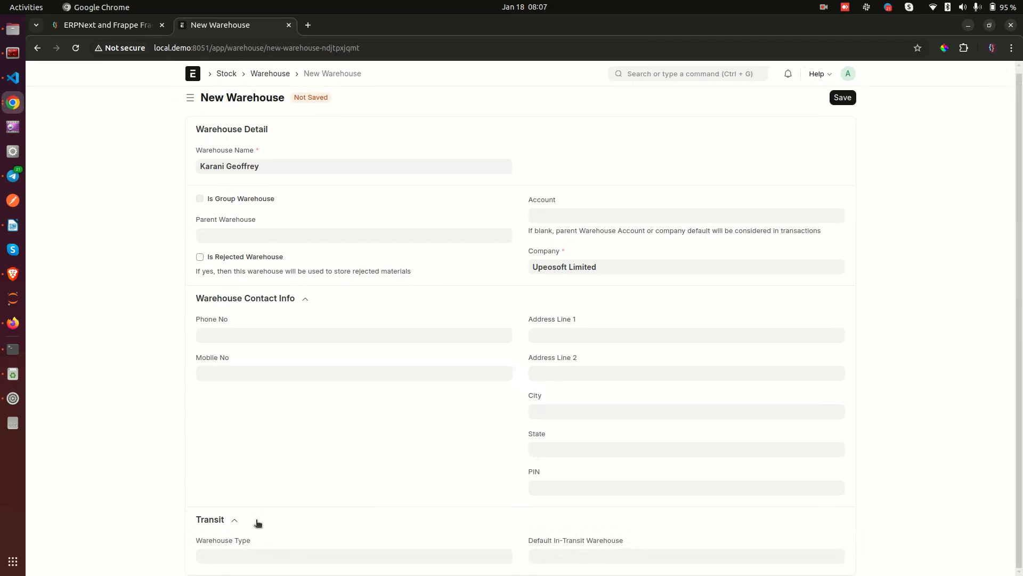
pyautogui.click(228, 554)
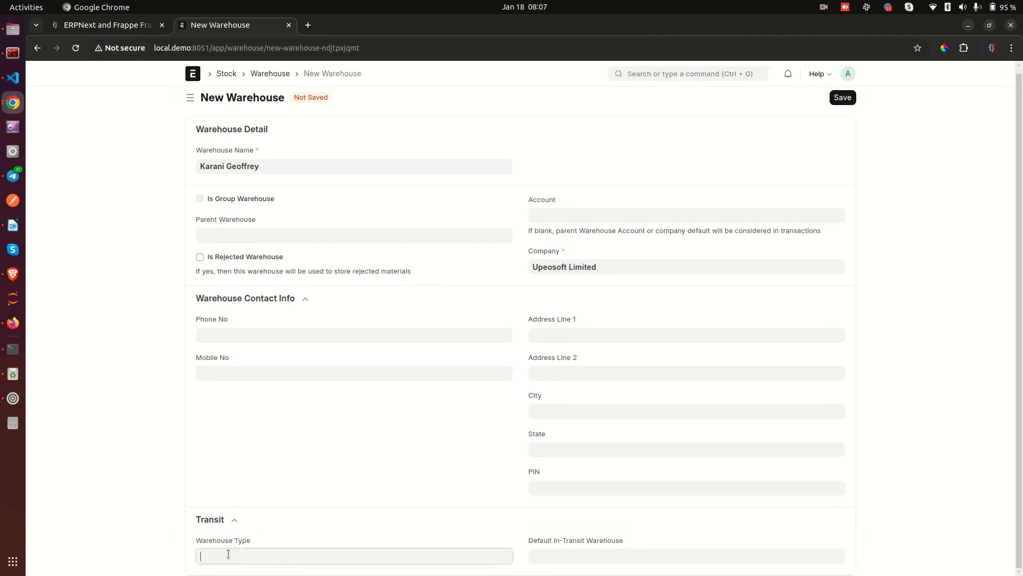
pyautogui.scroll(-1, 228, 553)
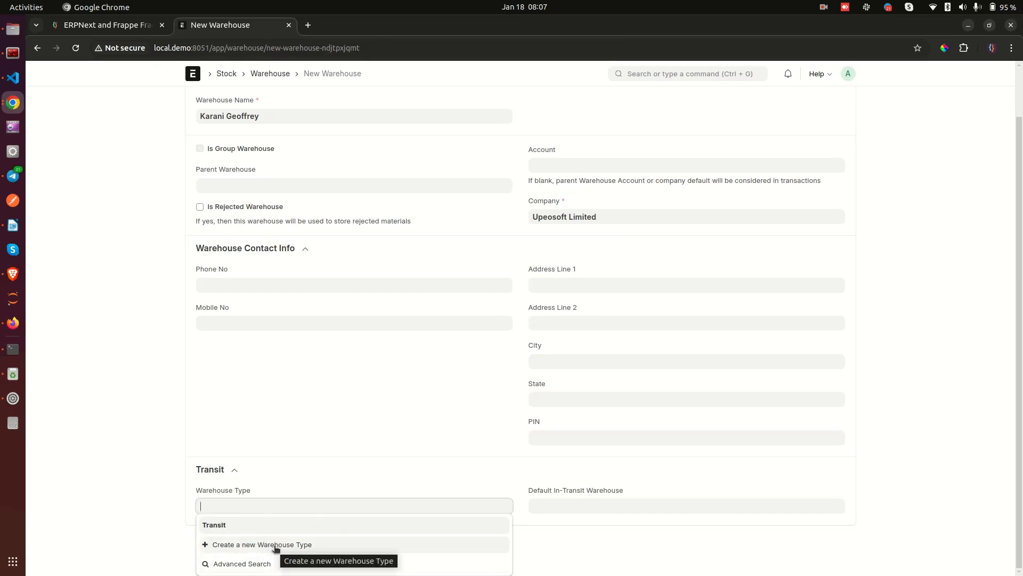
pyautogui.click(107, 475)
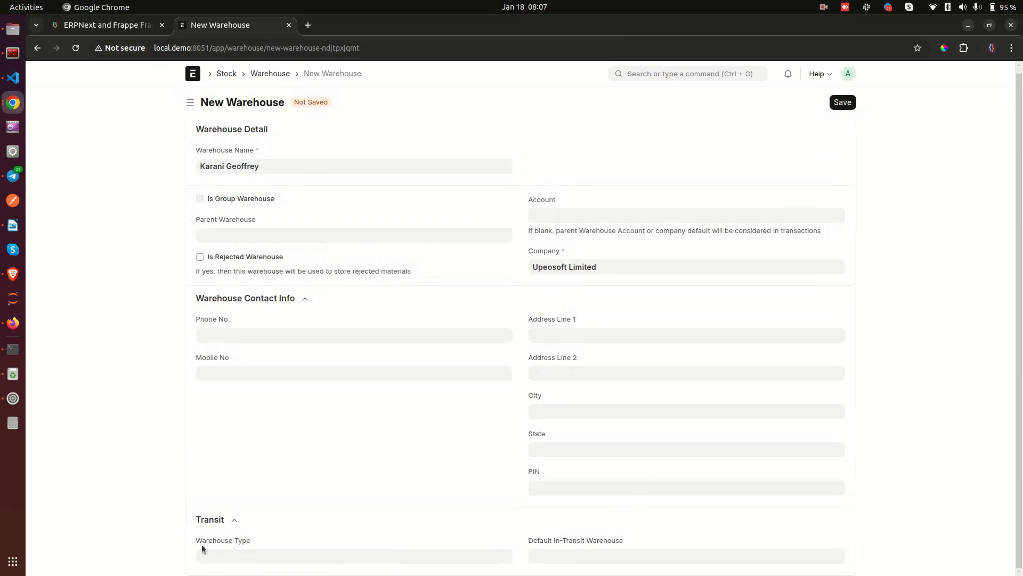
pyautogui.click(283, 534)
# Check the default in-transit warehouse options, then save the new warehouse.
pyautogui.click(568, 551)
pyautogui.scroll(-3, 568, 550)
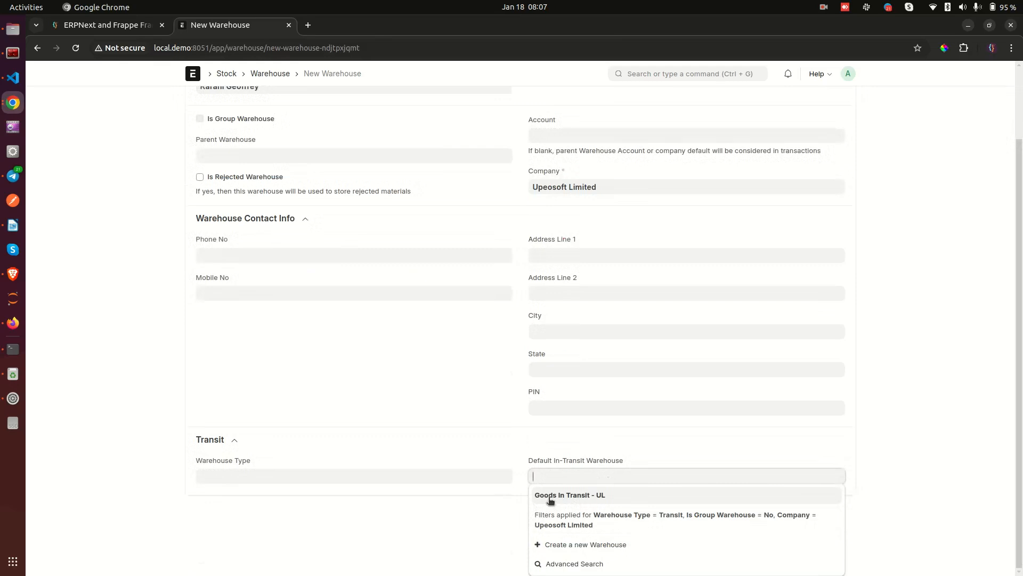
pyautogui.scroll(2, 538, 533)
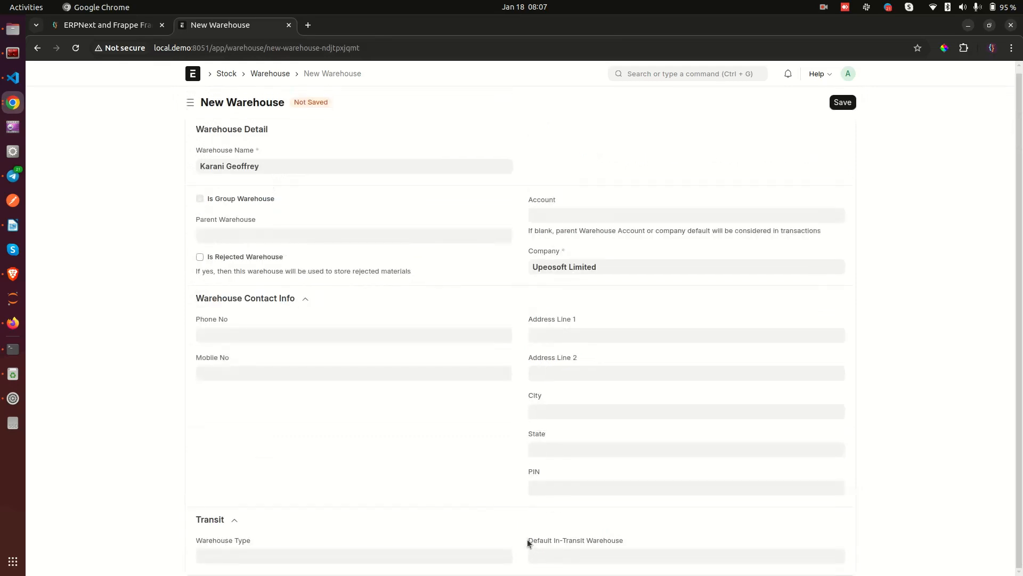
pyautogui.click(647, 528)
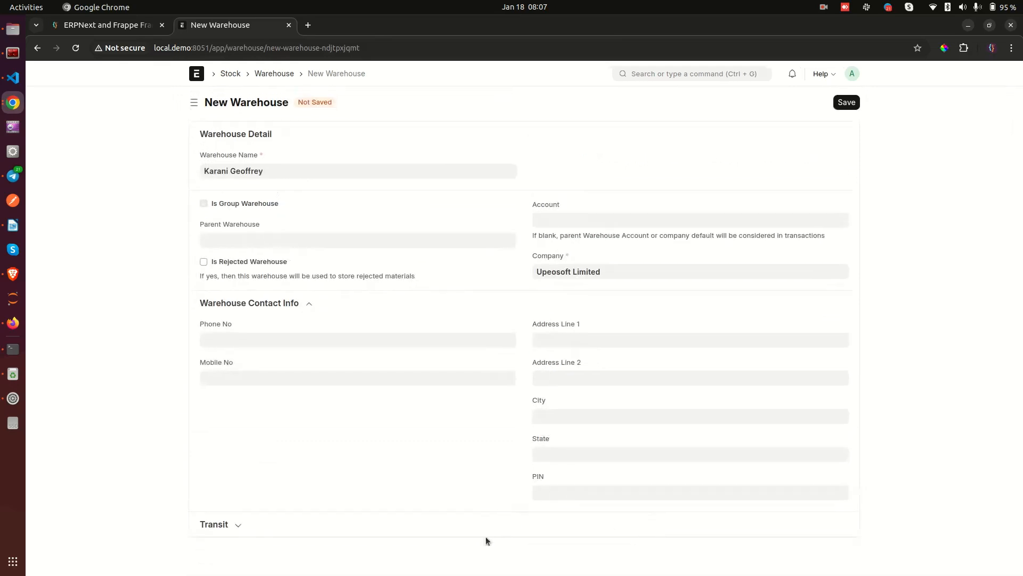
pyautogui.click(508, 531)
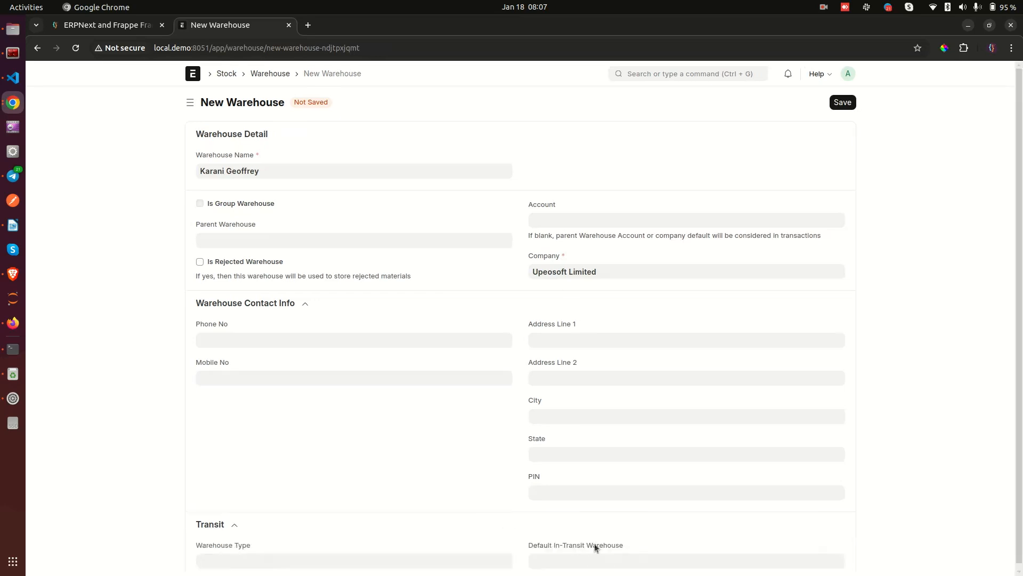
pyautogui.scroll(-1, 595, 548)
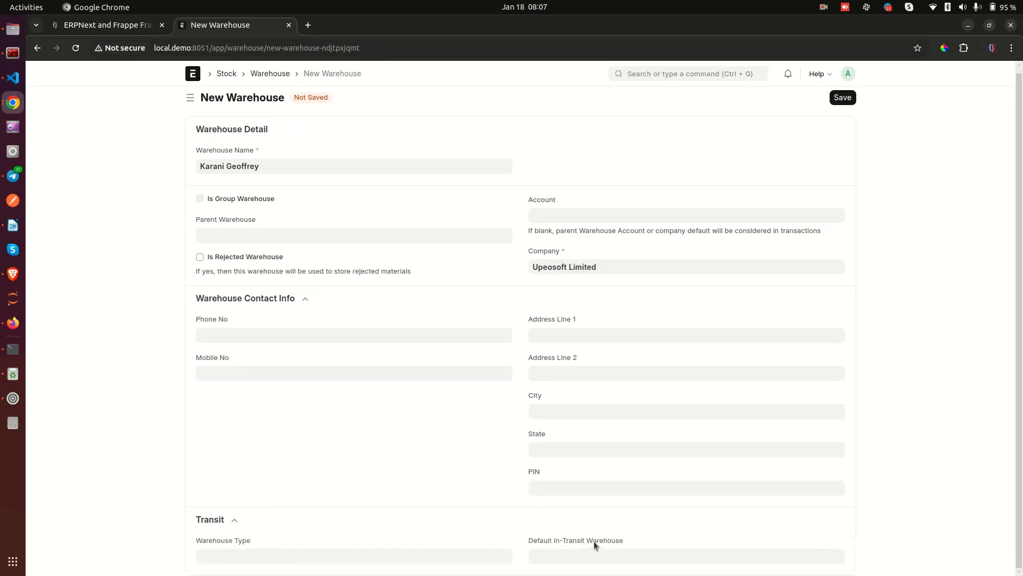
pyautogui.click(849, 98)
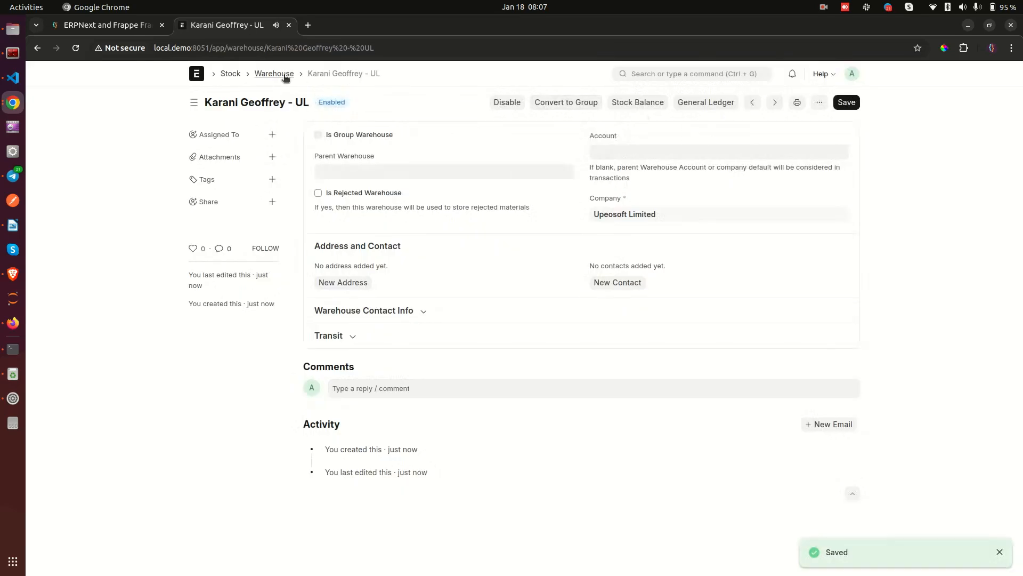
# Open the user-named '- UL' warehouse, convert it to a group, and return to the warehouse list.
pyautogui.click(274, 74)
pyautogui.click(359, 184)
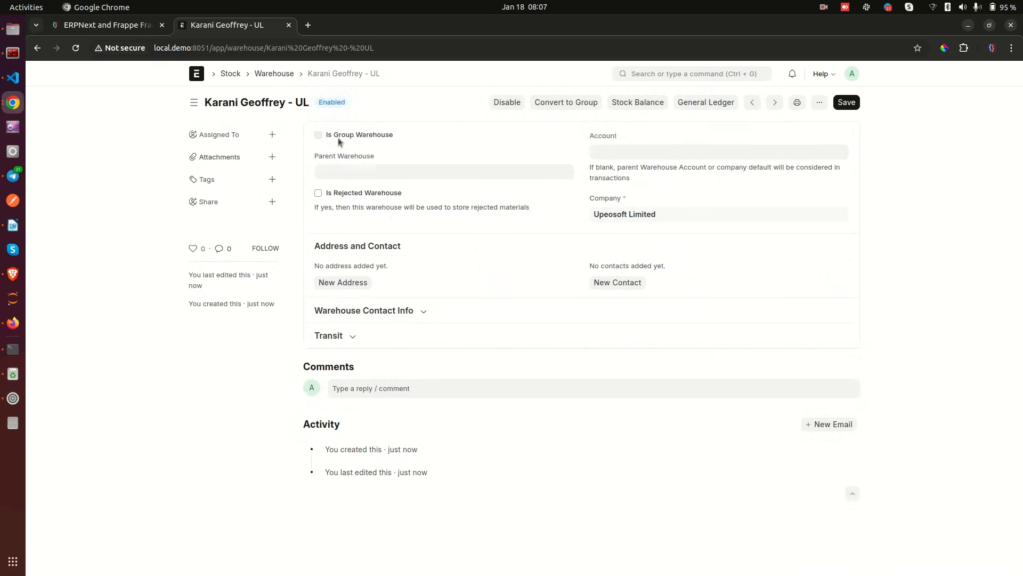
pyautogui.click(564, 107)
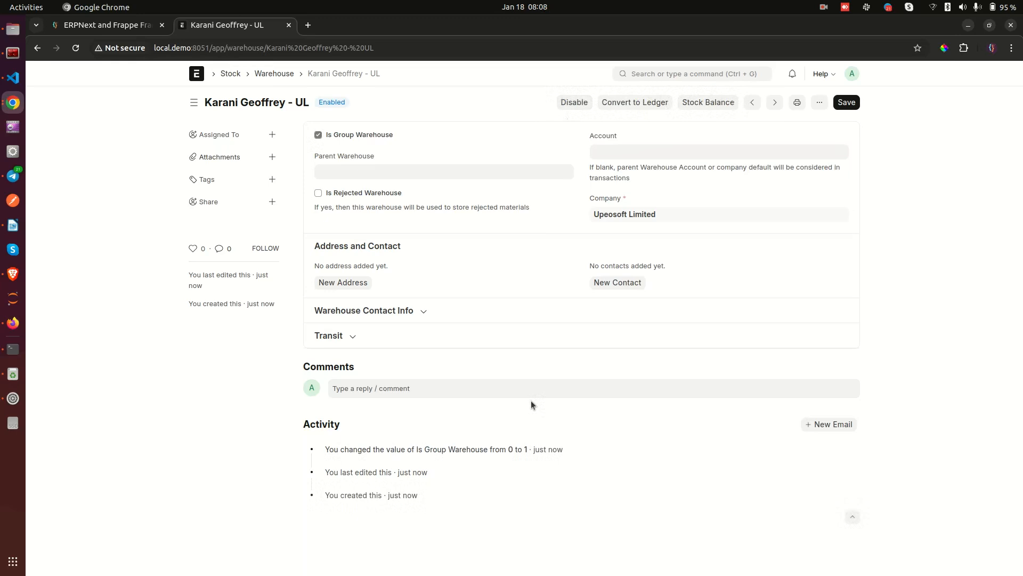
pyautogui.click(261, 74)
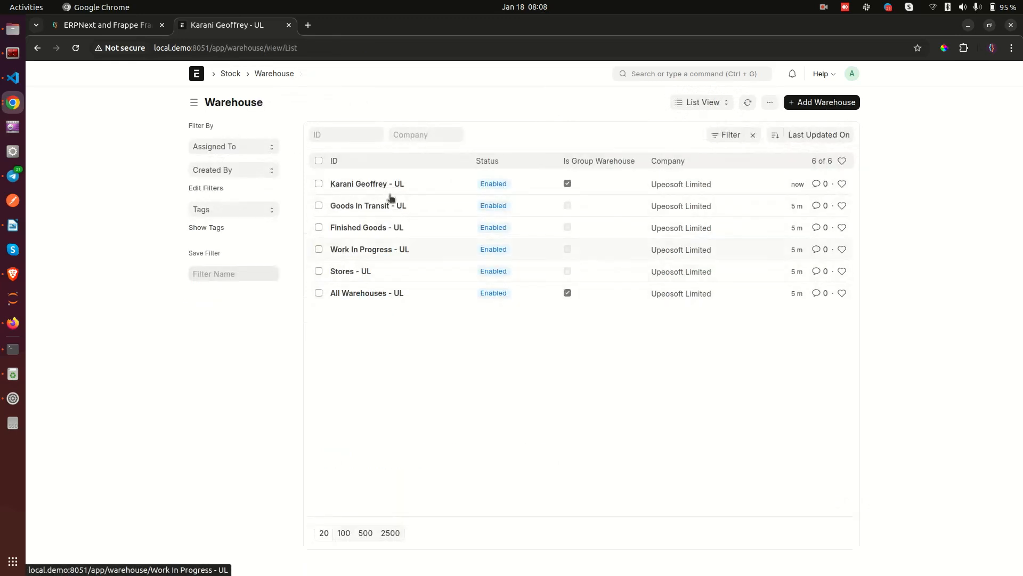
# Show the warehouses in Tree View and select the new group warehouse beside All Warehouses - UL.
pyautogui.click(692, 103)
pyautogui.click(702, 170)
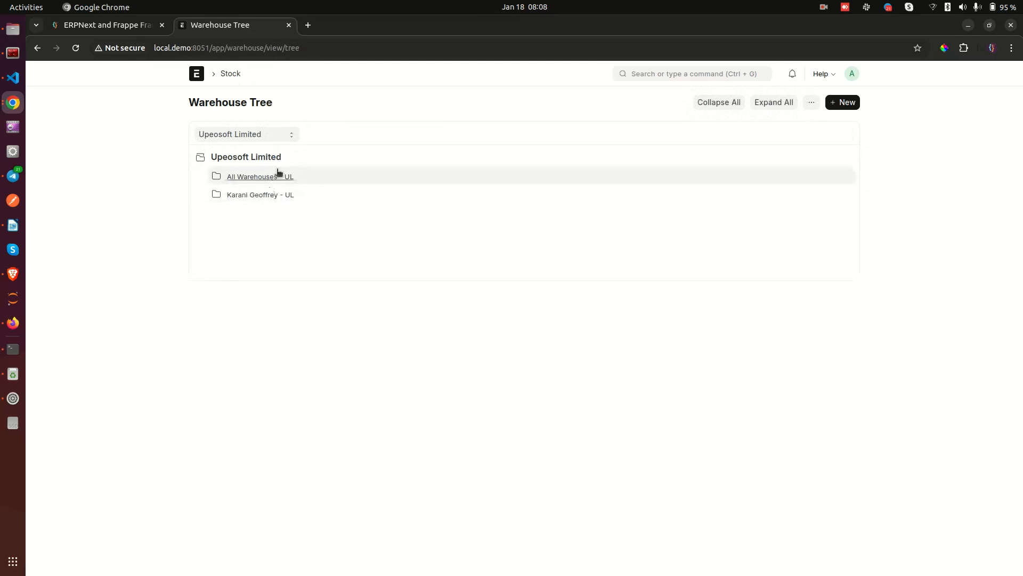
pyautogui.click(255, 178)
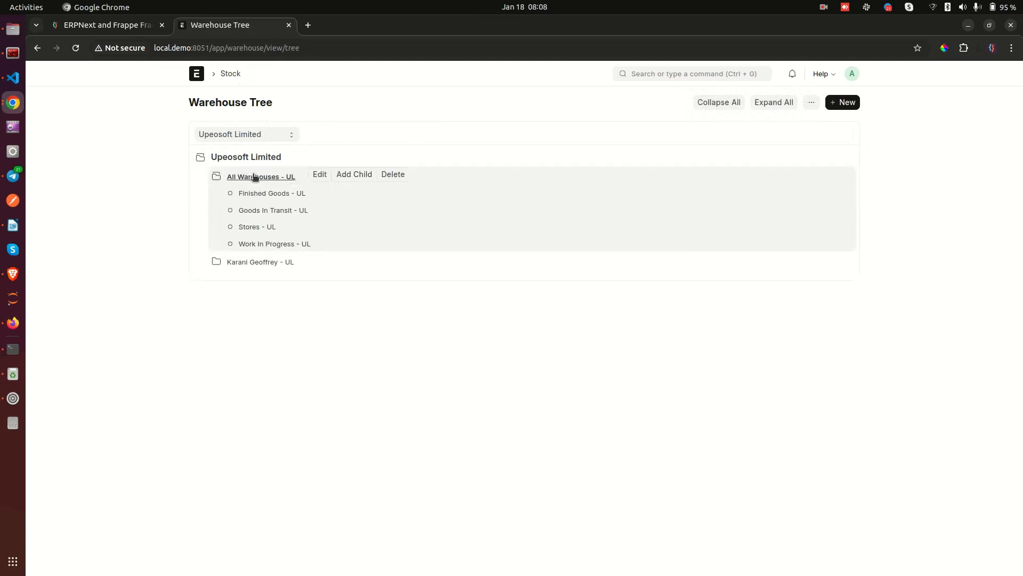
pyautogui.click(255, 178)
pyautogui.click(254, 196)
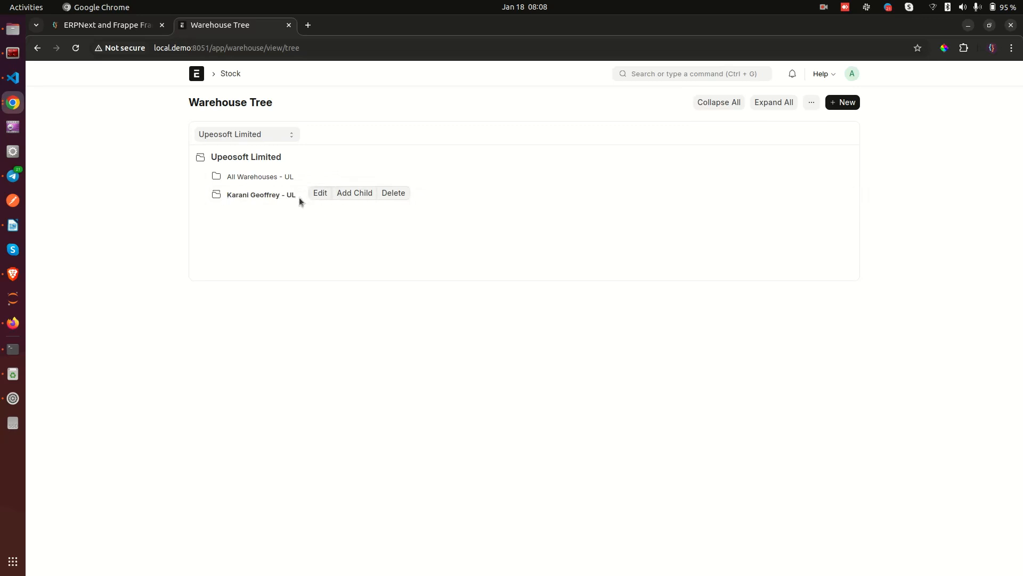
# Start a new warehouse whose parent is the user-named group warehouse.
pyautogui.click(355, 193)
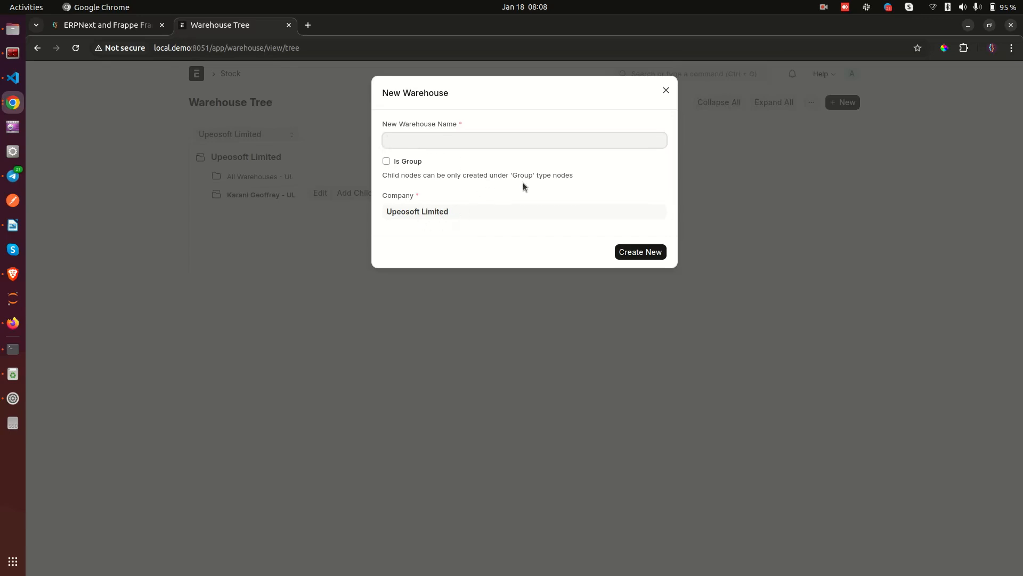
pyautogui.click(664, 93)
pyautogui.click(37, 48)
pyautogui.click(801, 102)
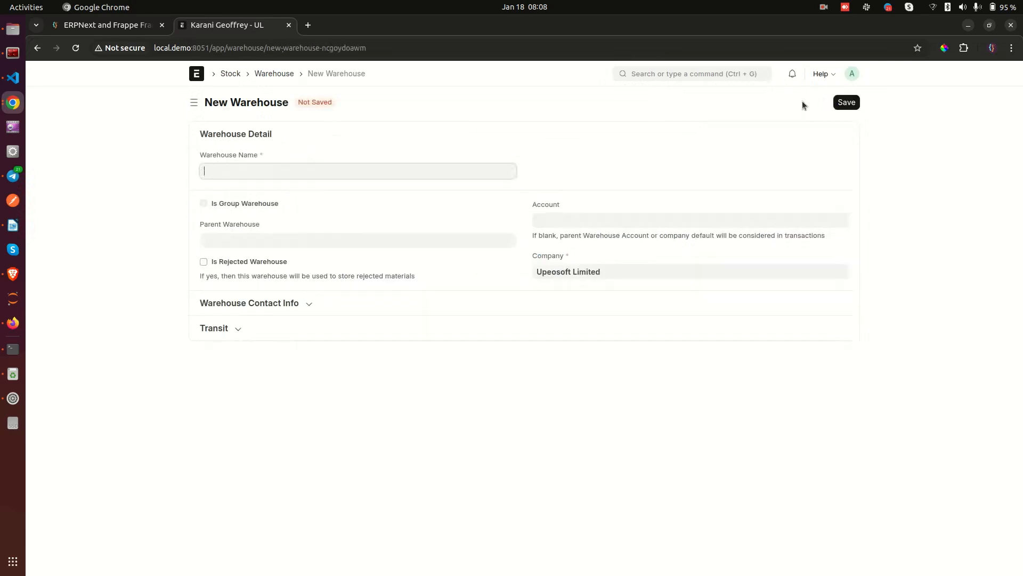
pyautogui.write('asdasf')
pyautogui.click(228, 235)
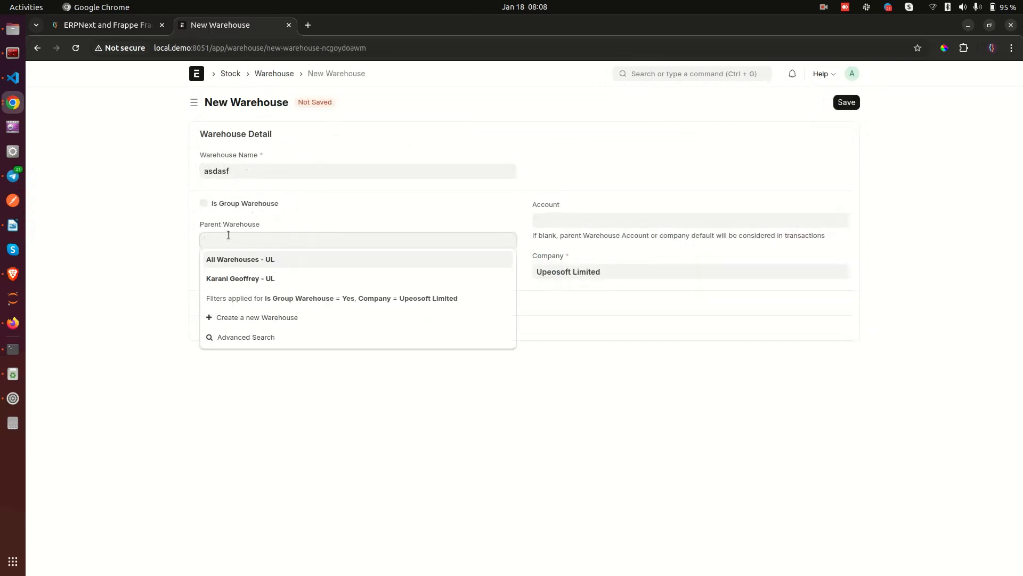
pyautogui.click(242, 279)
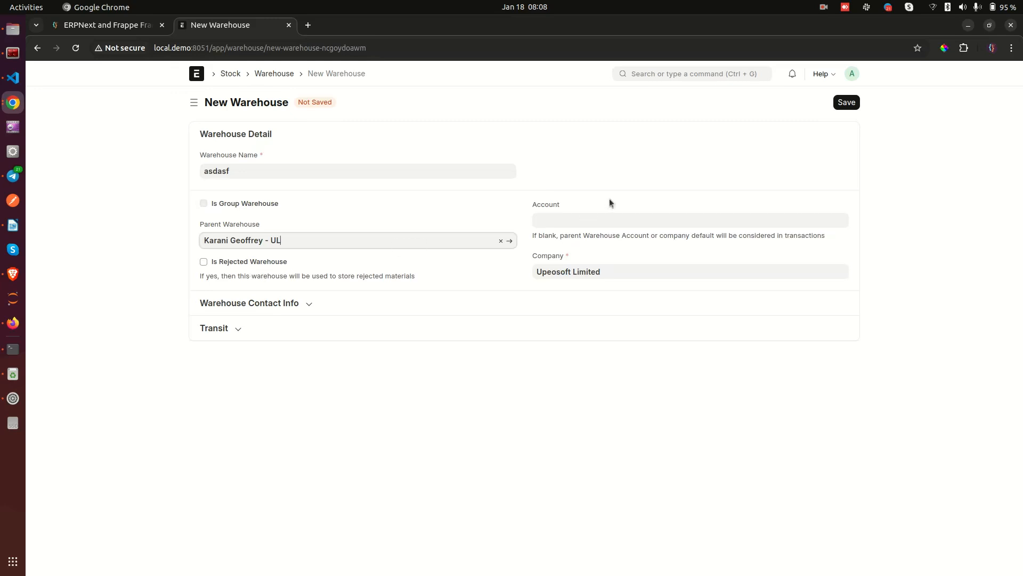
# Name it Test Warehouse, save it, and bring back the Warehouse Tree view.
pyautogui.click(312, 171)
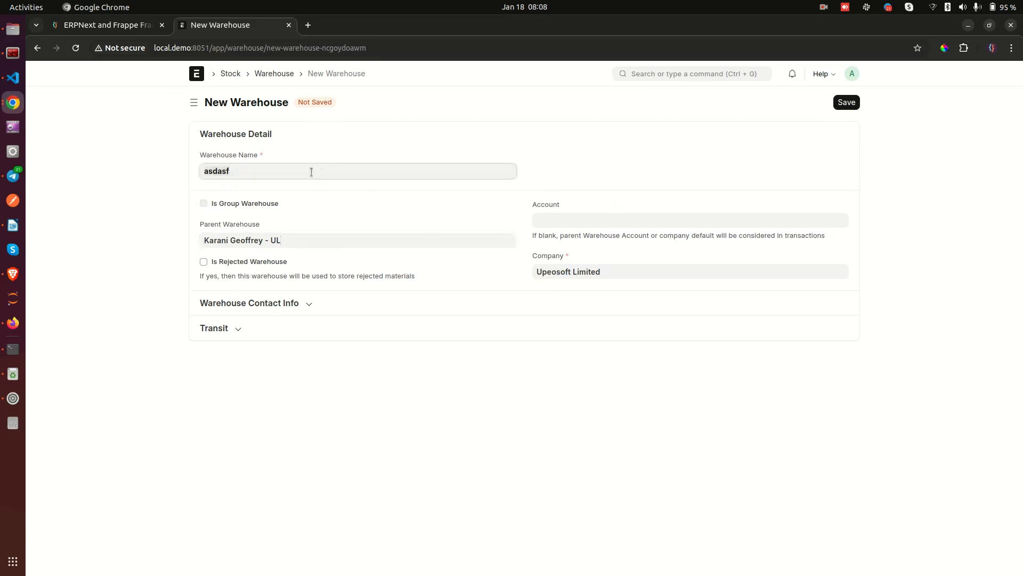
pyautogui.hotkey('ctrl', 'a')
pyautogui.write('test')
pyautogui.press('BackSpace')
pyautogui.press('BackSpace')
pyautogui.press('BackSpace')
pyautogui.press('BackSpace')
pyautogui.press('BackSpace')
pyautogui.write('Test Warehouse')
pyautogui.click(845, 105)
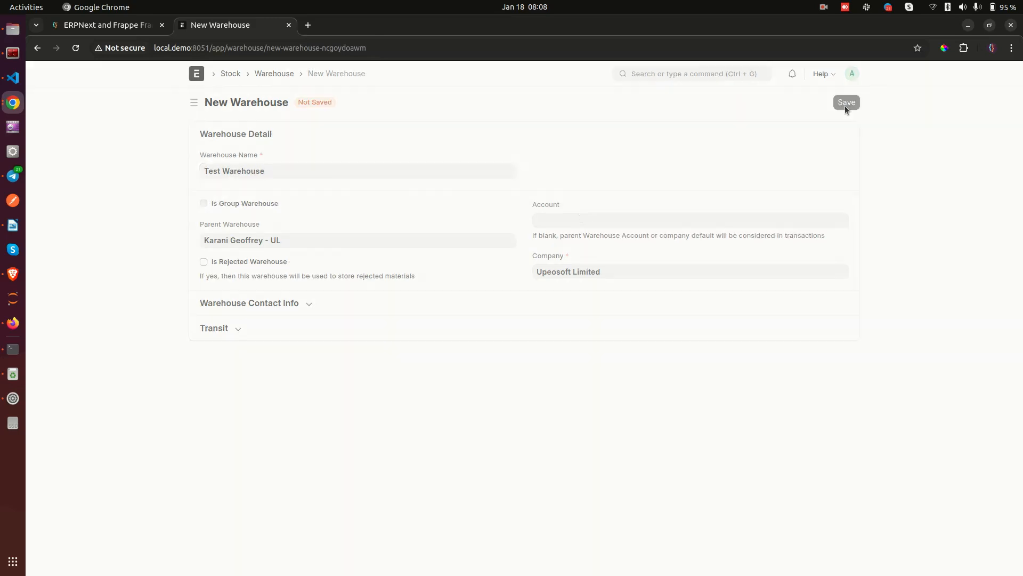
pyautogui.click(275, 74)
pyautogui.click(719, 104)
pyautogui.click(702, 167)
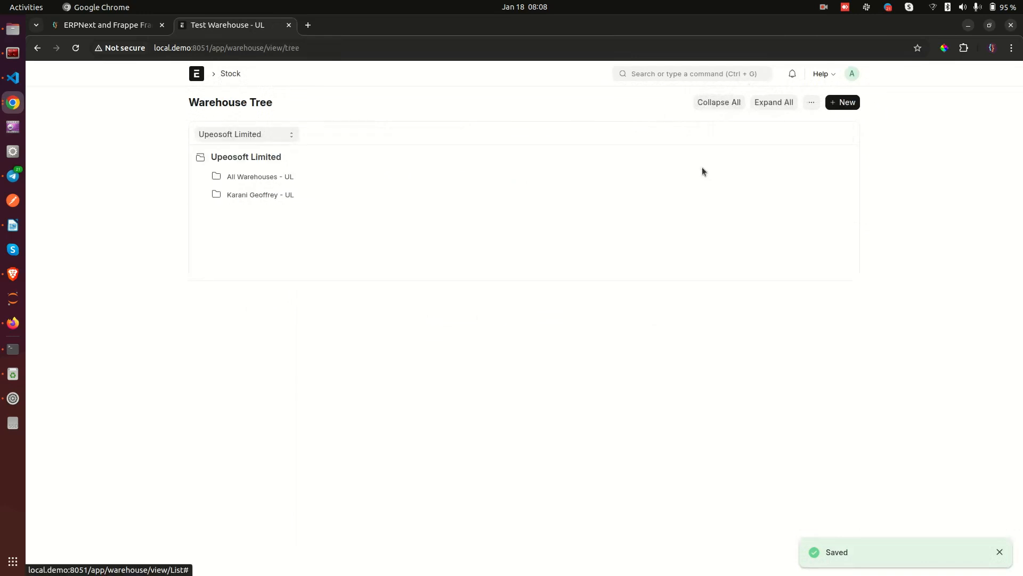
# Check Test Warehouse - UL under the group warehouse, then open Stock Settings from the Stock workspace.
pyautogui.click(250, 195)
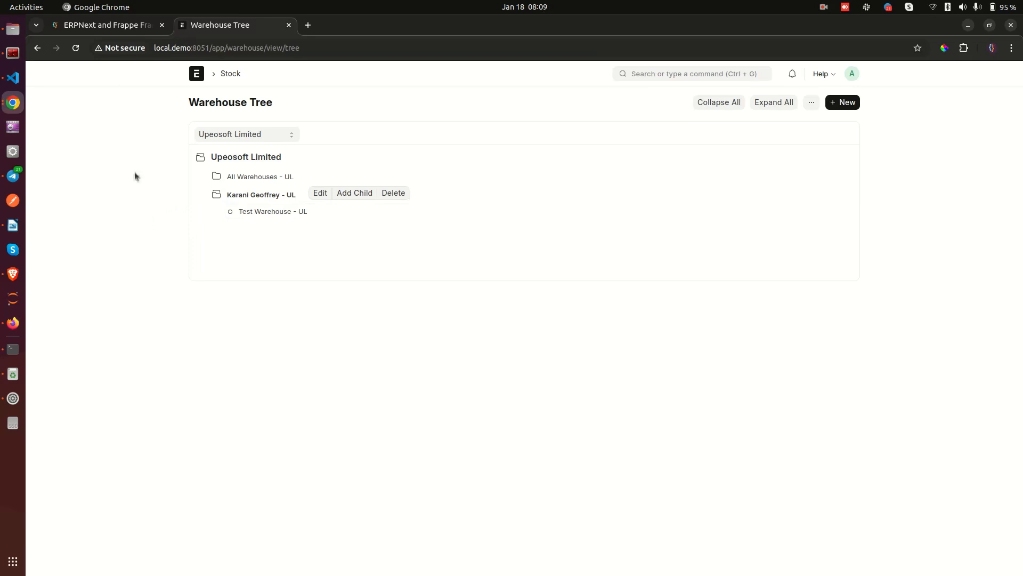
pyautogui.click(194, 75)
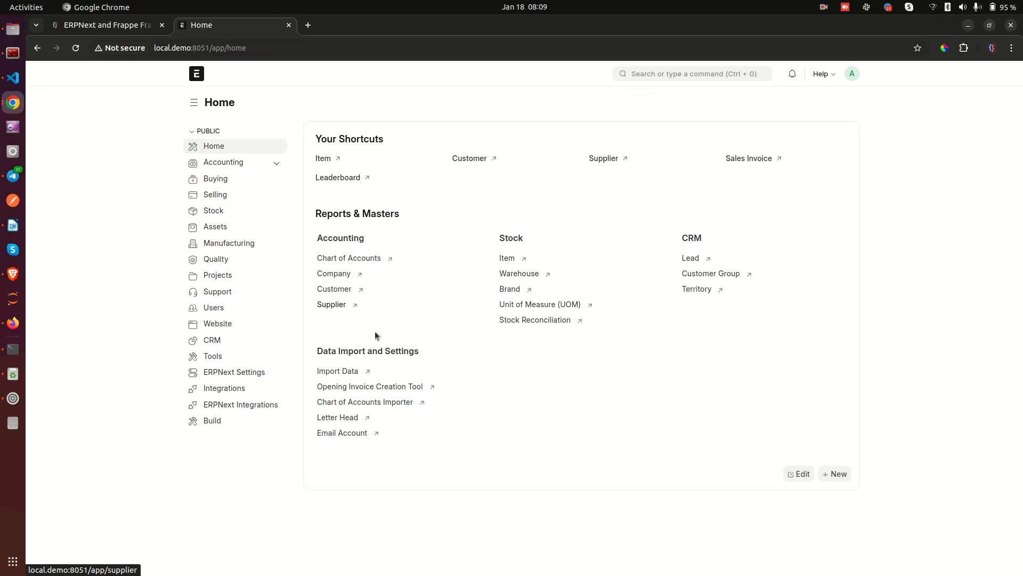
pyautogui.click(214, 210)
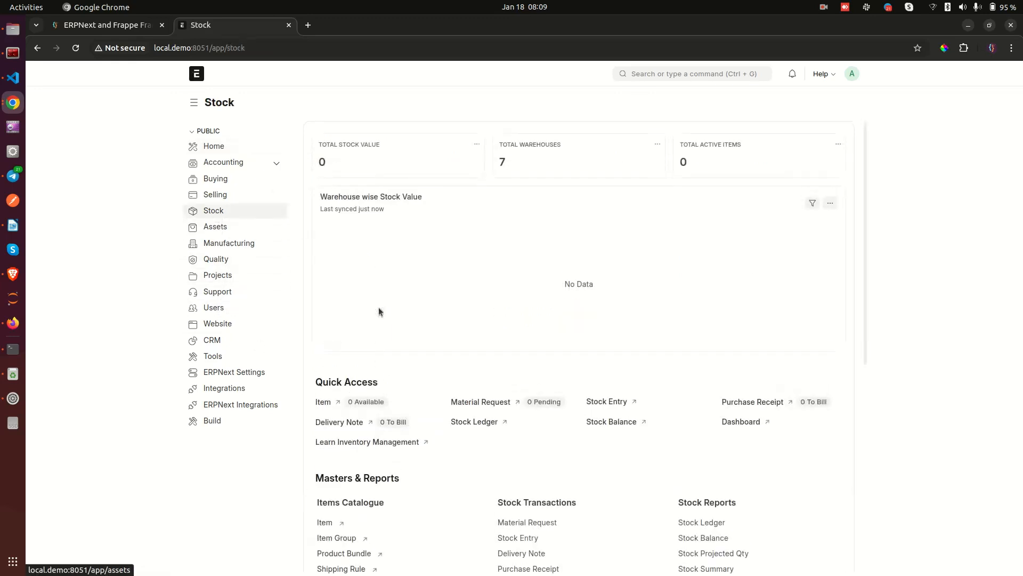
pyautogui.scroll(-3, 565, 284)
pyautogui.scroll(-2, 566, 287)
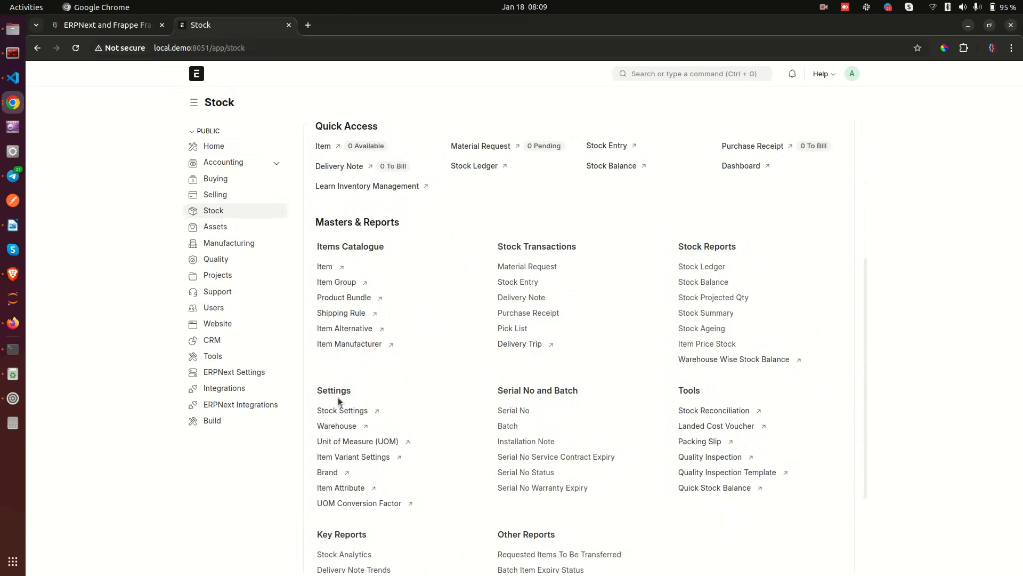
pyautogui.click(341, 410)
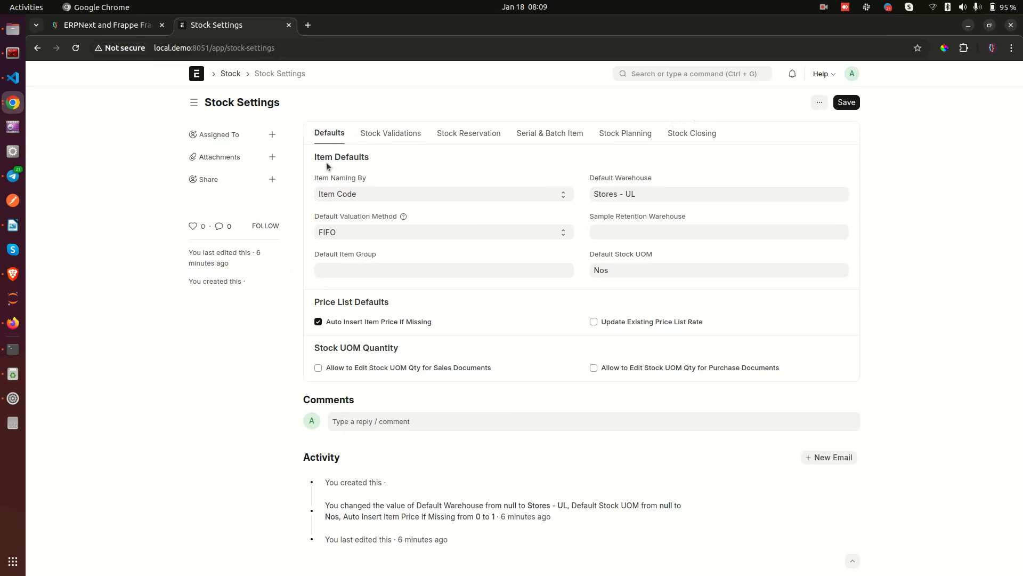
# Switch Item Naming By to Naming Series, then revert it to Item Code.
pyautogui.moveTo(313, 157); pyautogui.dragTo(384, 161)
pyautogui.click(401, 166)
pyautogui.click(367, 183)
pyautogui.click(350, 194)
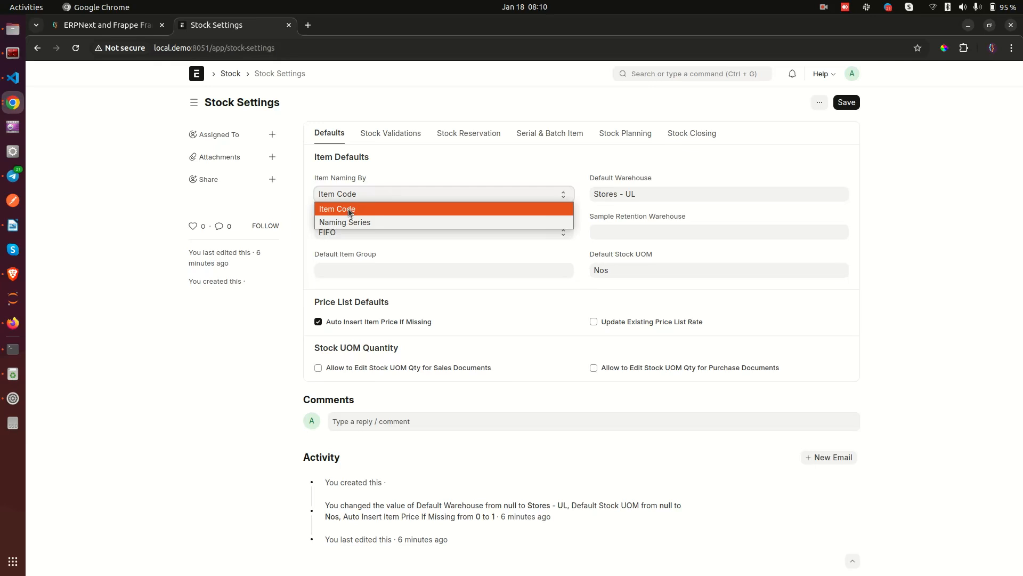
pyautogui.click(349, 221)
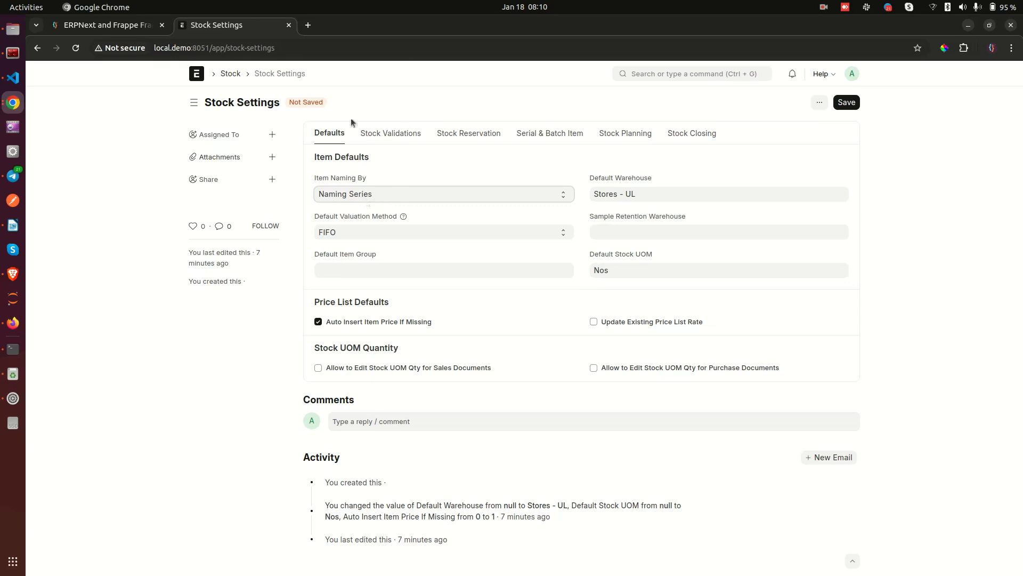
pyautogui.click(337, 194)
pyautogui.click(340, 210)
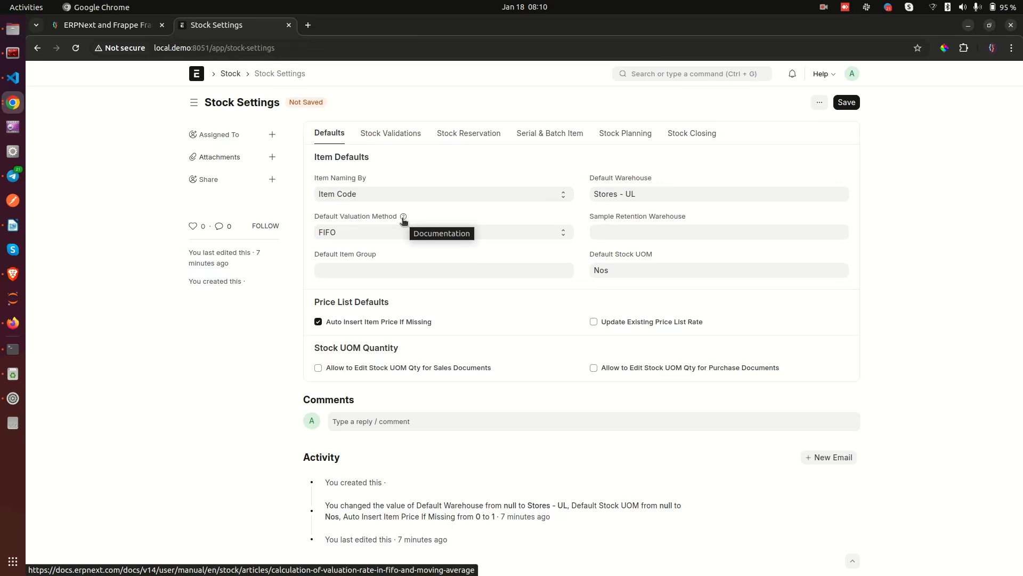
pyautogui.click(337, 232)
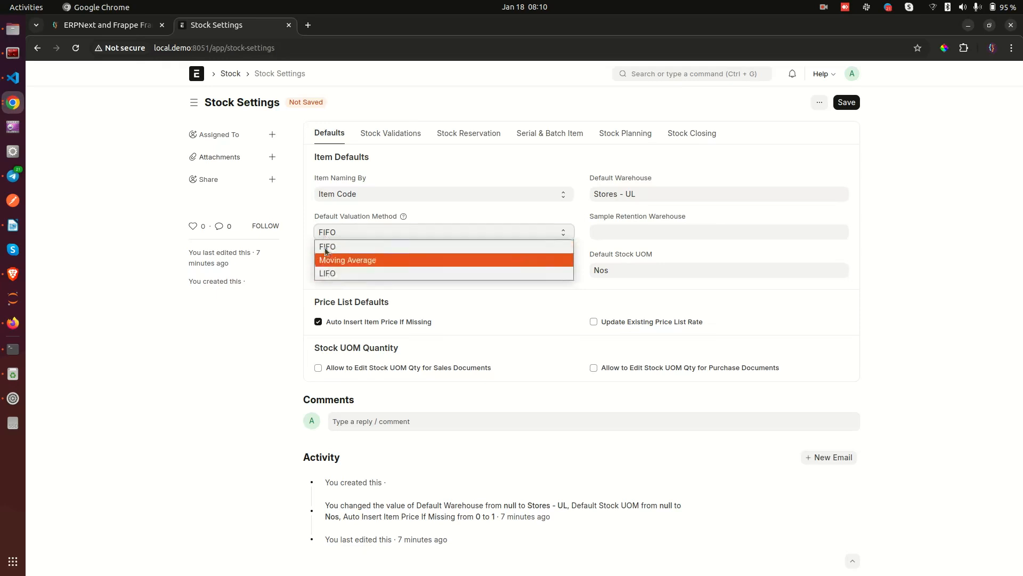
pyautogui.click(309, 271)
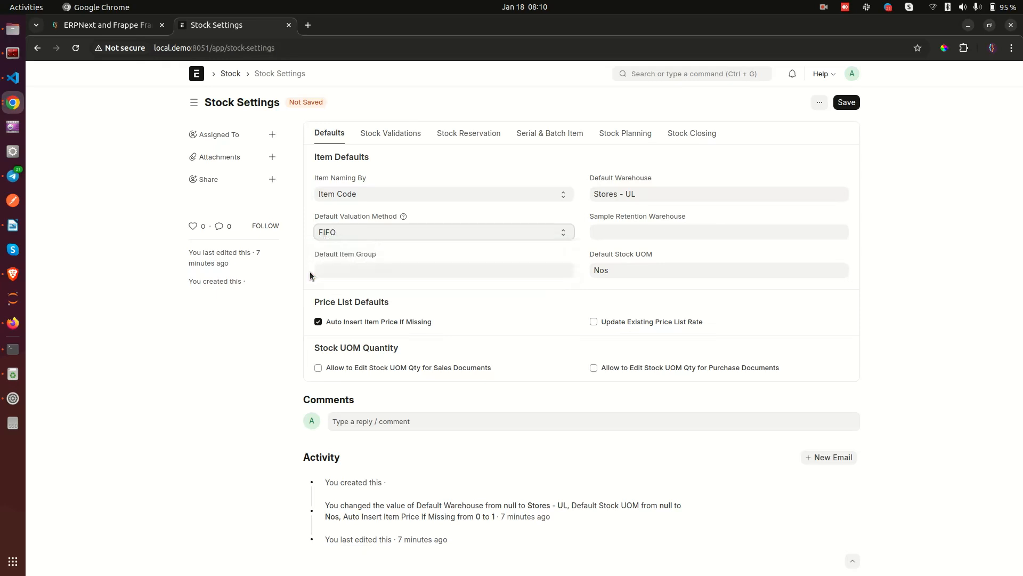
pyautogui.click(339, 266)
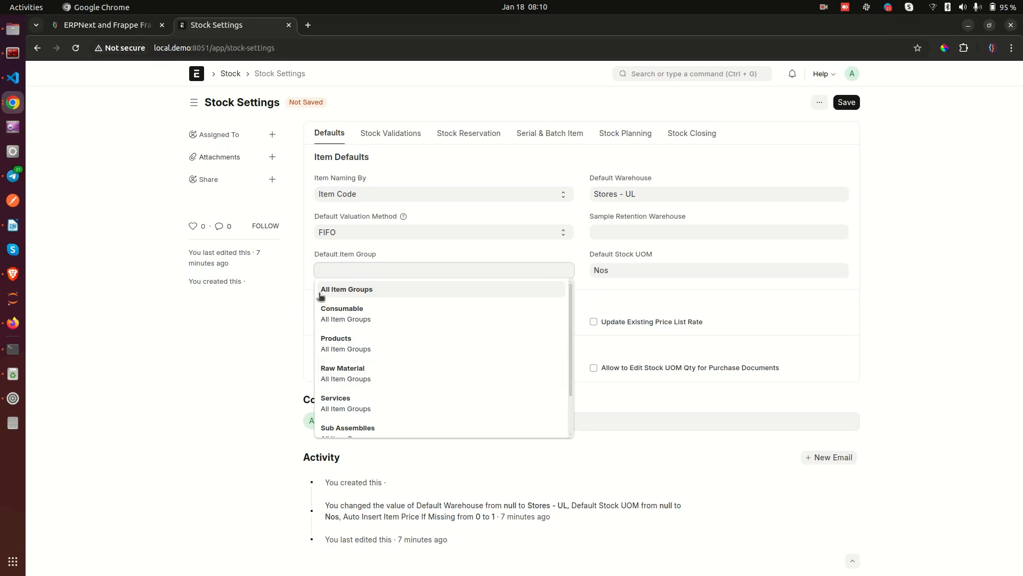
pyautogui.scroll(-2, 371, 375)
pyautogui.scroll(2, 373, 373)
pyautogui.click(288, 341)
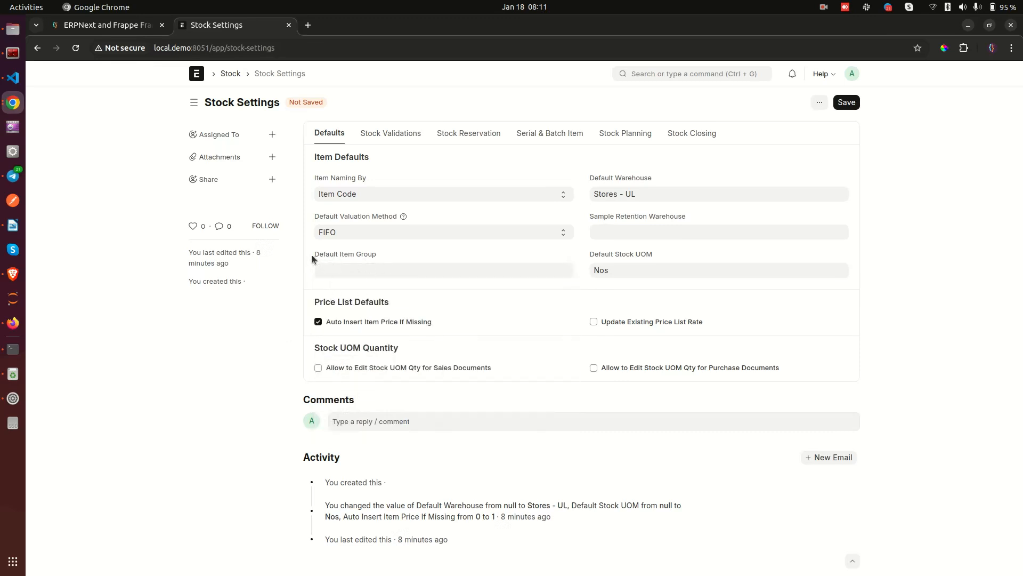
pyautogui.click(401, 252)
pyautogui.click(660, 194)
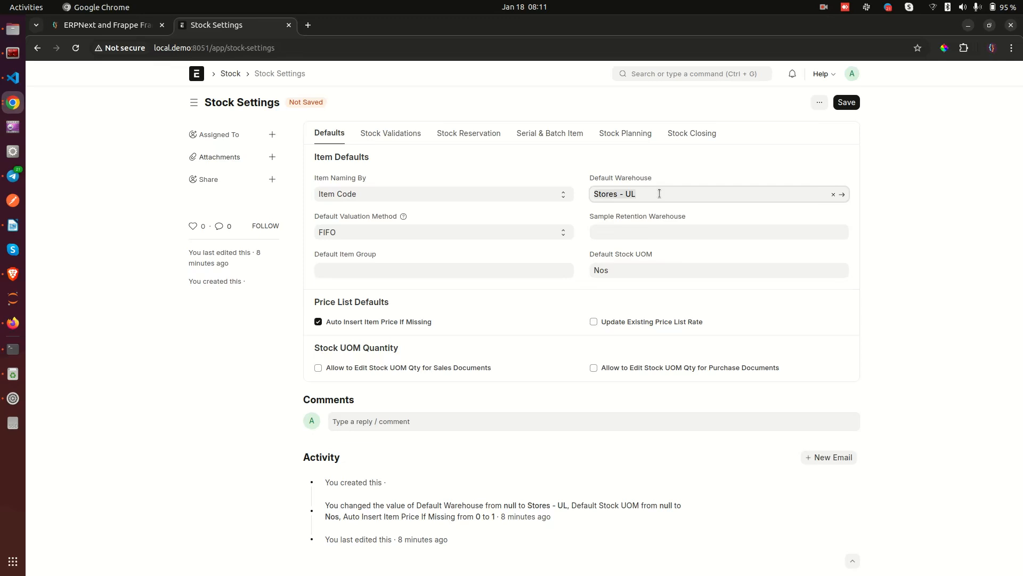
pyautogui.press('BackSpace')
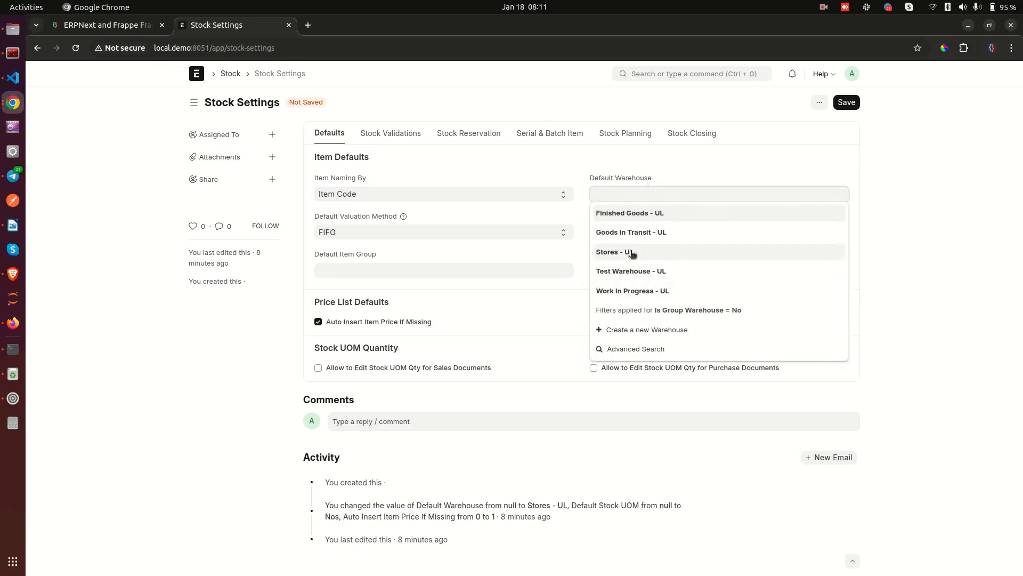
pyautogui.click(648, 252)
pyautogui.click(608, 217)
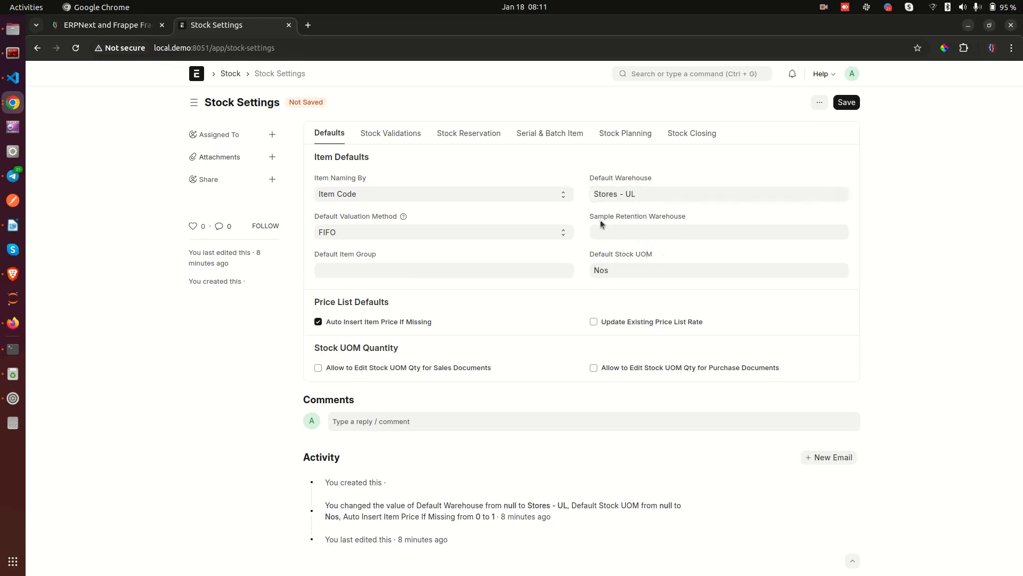
pyautogui.moveTo(606, 216); pyautogui.dragTo(673, 215)
pyautogui.click(636, 230)
pyautogui.click(708, 218)
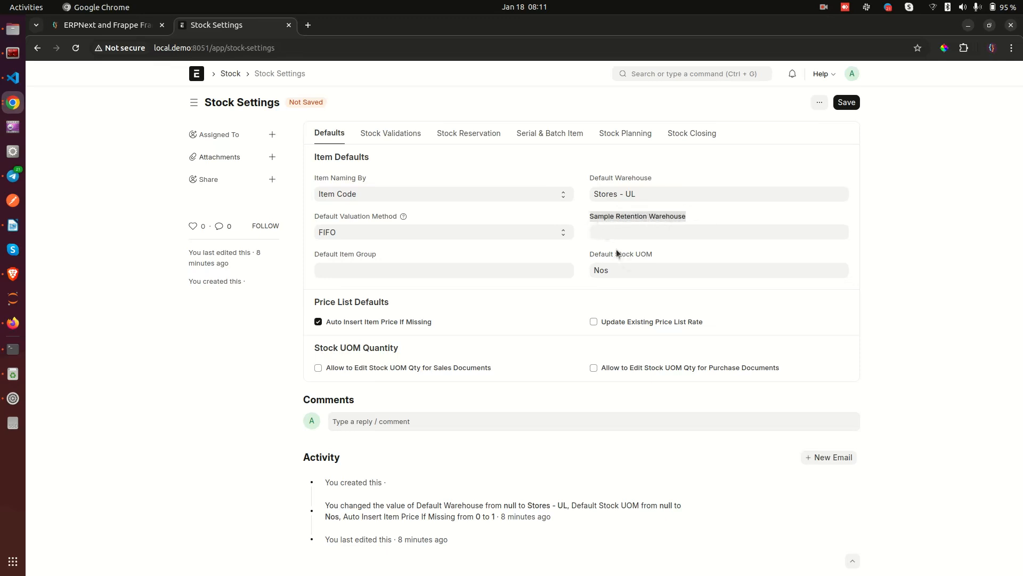
pyautogui.click(603, 260)
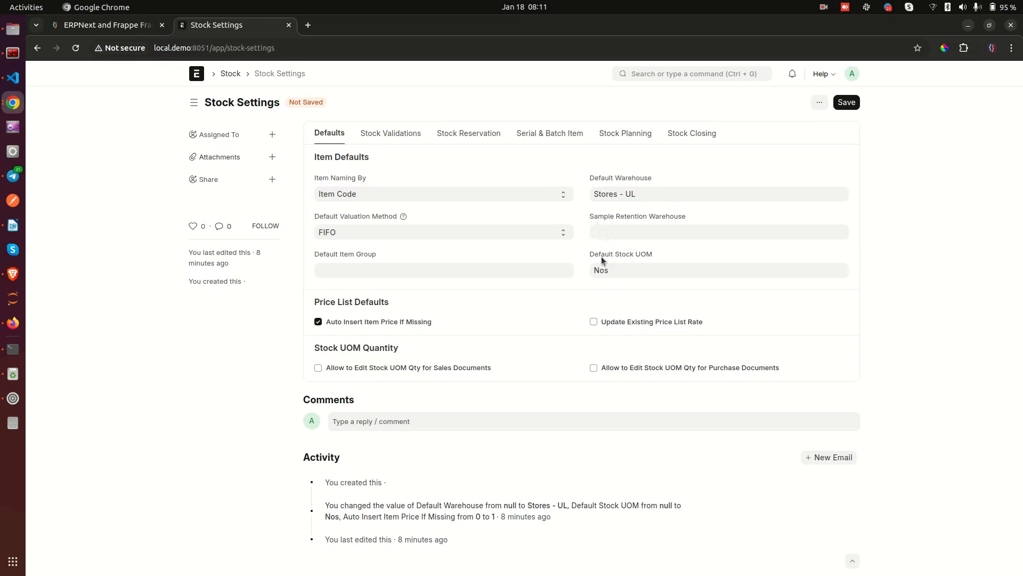
pyautogui.moveTo(585, 253); pyautogui.dragTo(640, 254)
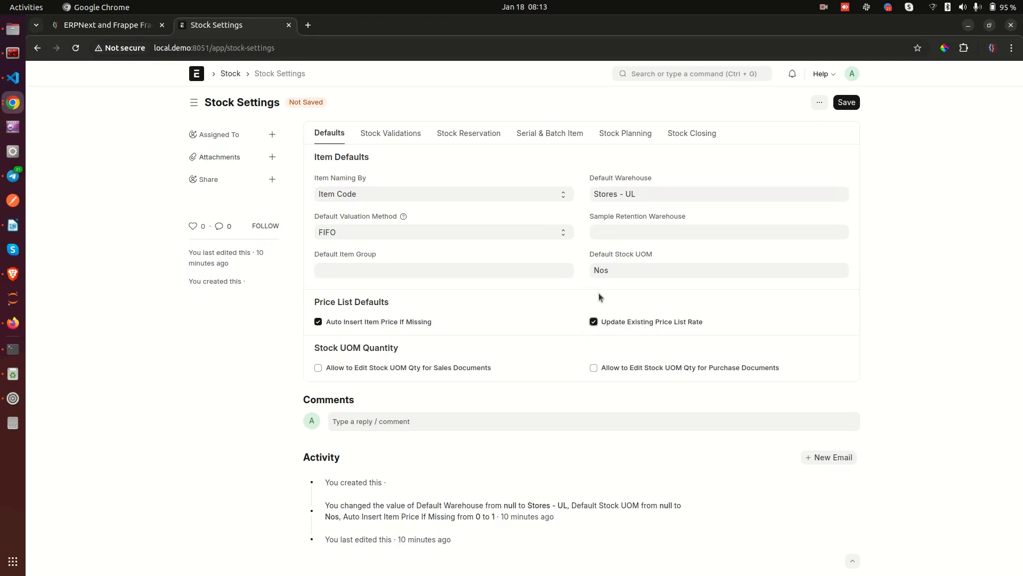
pyautogui.click(599, 324)
# Look over the Purchase Documents UOM setting, then move to the Stock Validations tab.
pyautogui.moveTo(707, 367); pyautogui.dragTo(734, 369)
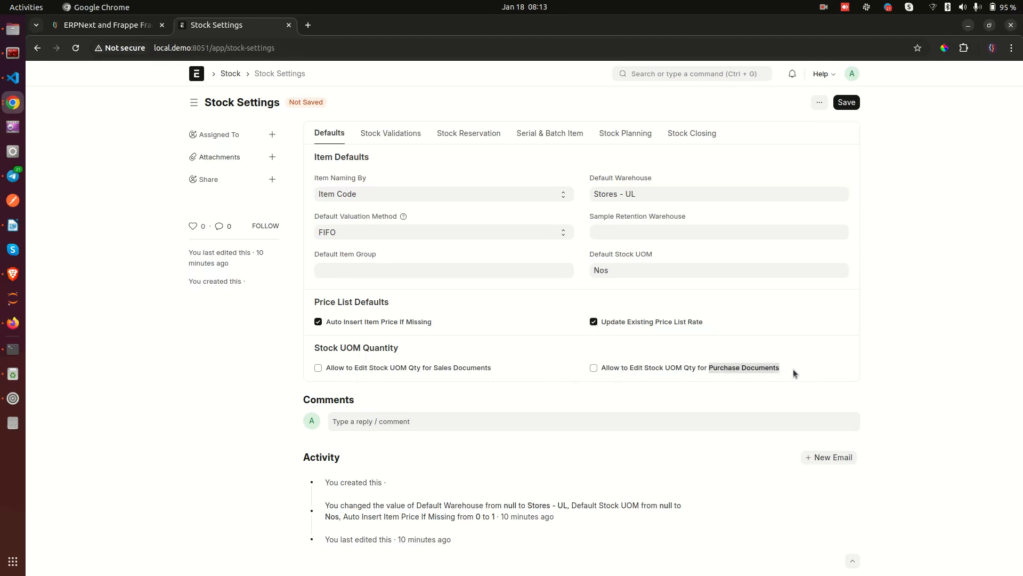
pyautogui.click(578, 398)
pyautogui.click(523, 395)
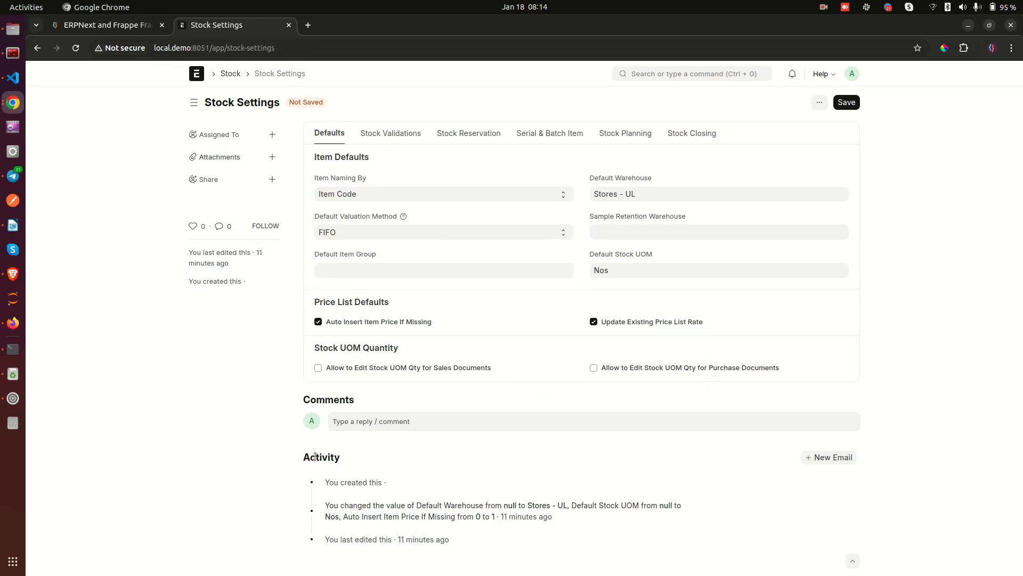
pyautogui.click(395, 137)
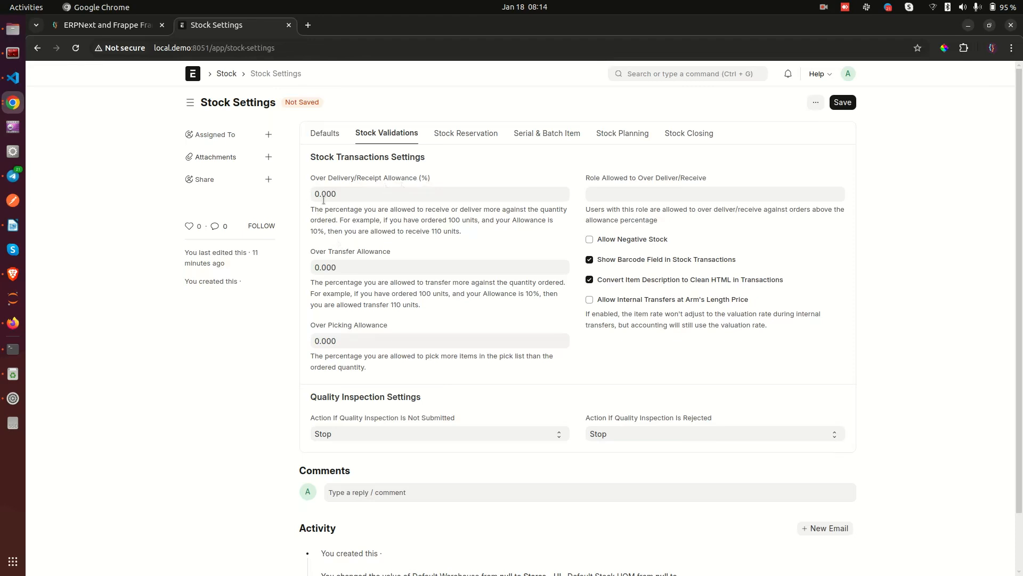
pyautogui.moveTo(469, 230); pyautogui.dragTo(311, 209)
pyautogui.click(359, 212)
pyautogui.click(351, 194)
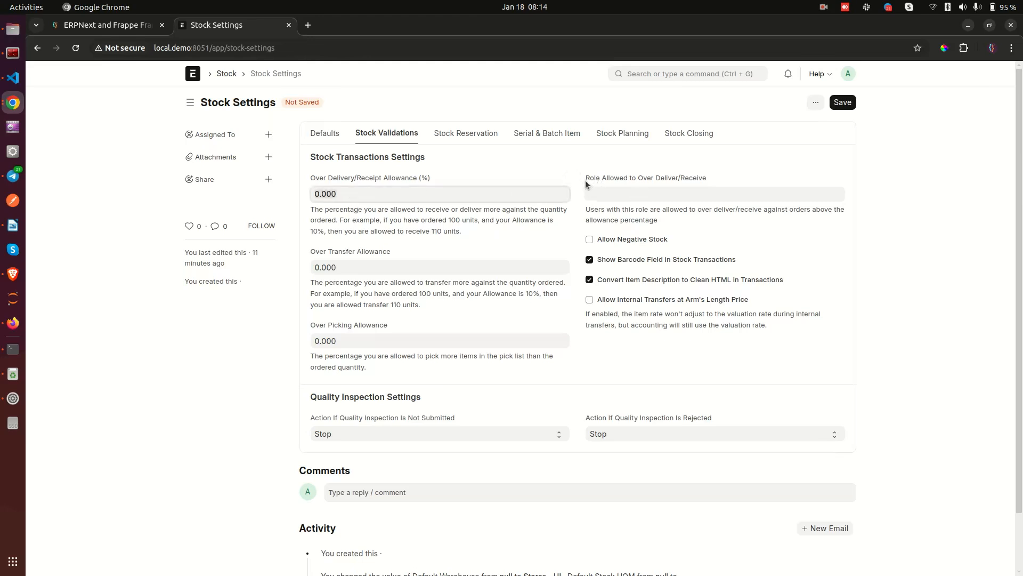
pyautogui.click(675, 180)
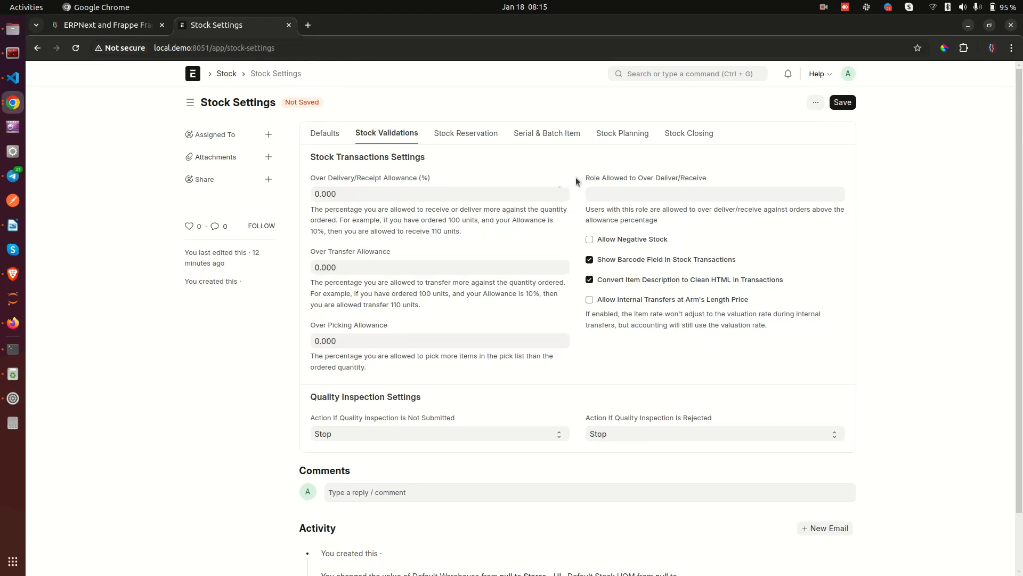
pyautogui.moveTo(586, 178); pyautogui.dragTo(713, 177)
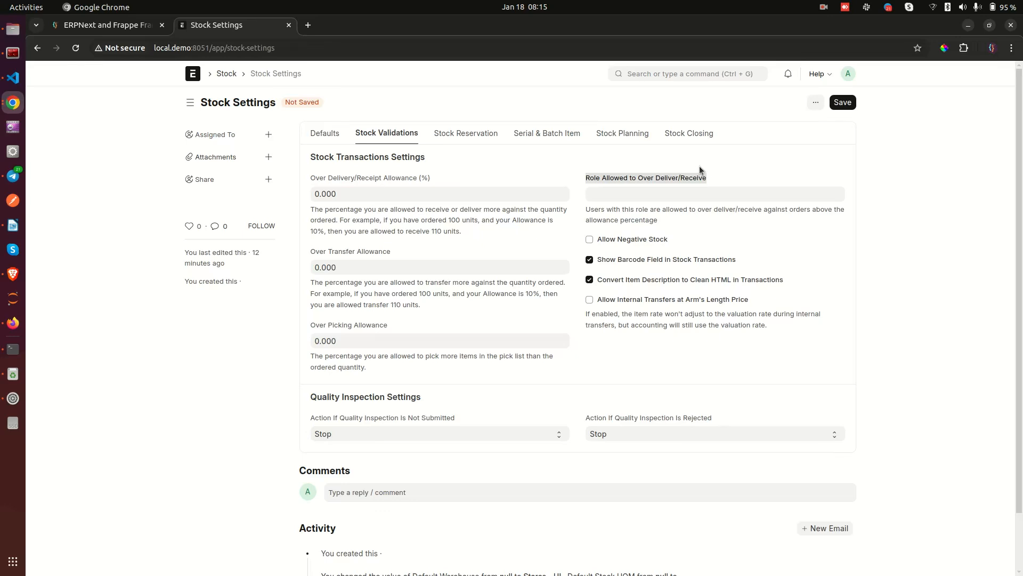
pyautogui.click(640, 194)
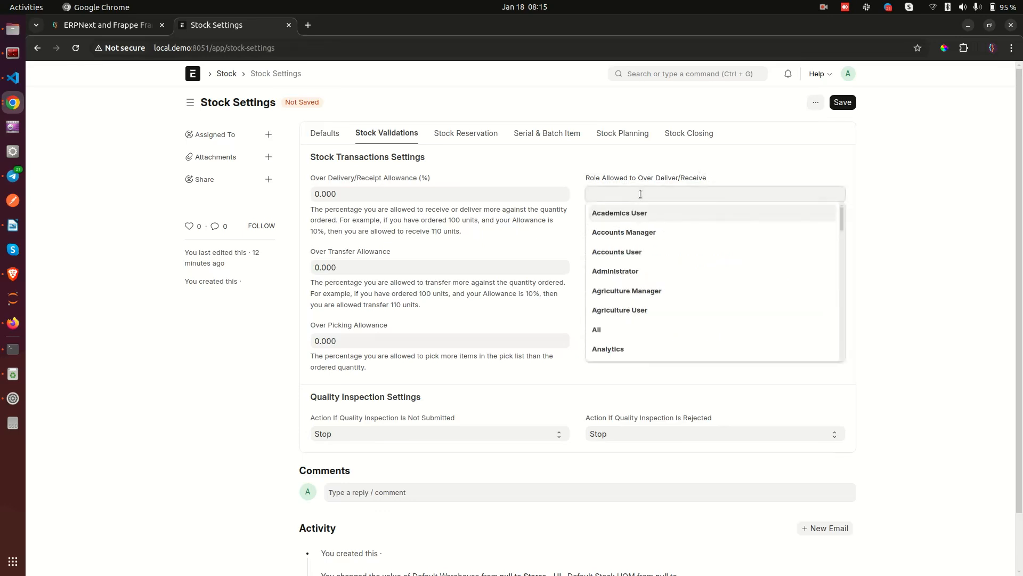
pyautogui.click(670, 167)
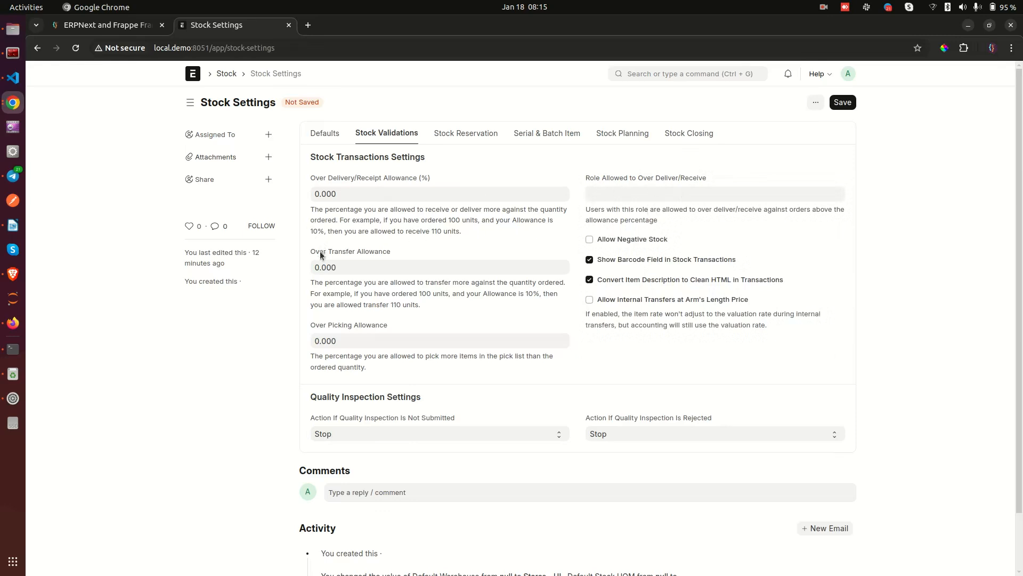
pyautogui.moveTo(312, 251); pyautogui.dragTo(393, 253)
pyautogui.click(350, 255)
pyautogui.moveTo(421, 305); pyautogui.dragTo(327, 292)
pyautogui.click(394, 293)
pyautogui.moveTo(366, 367); pyautogui.dragTo(308, 358)
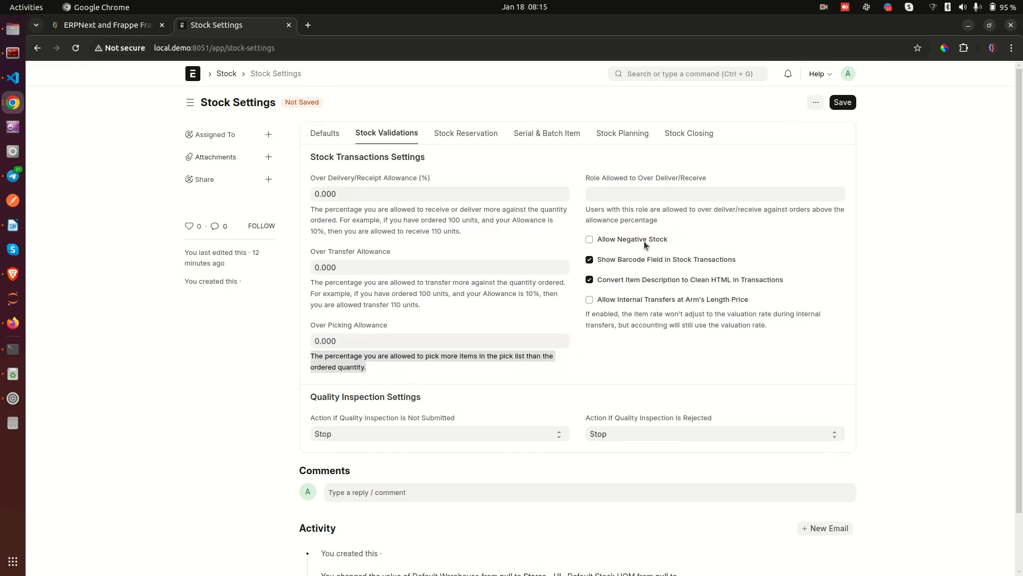
pyautogui.click(635, 216)
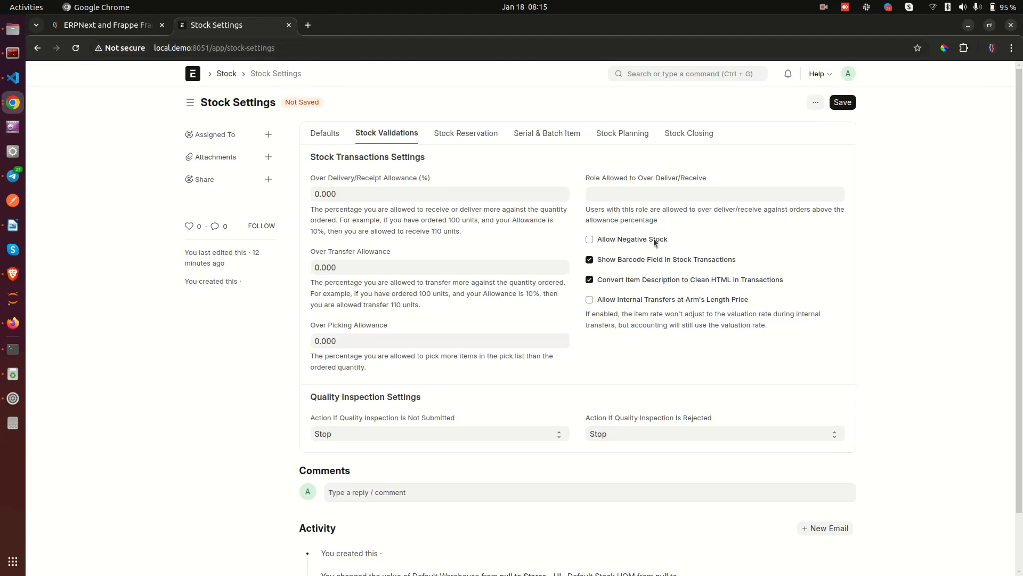
# Try enabling negative stock but decline the warning, keeping it off, and read the internal transfer help.
pyautogui.click(595, 240)
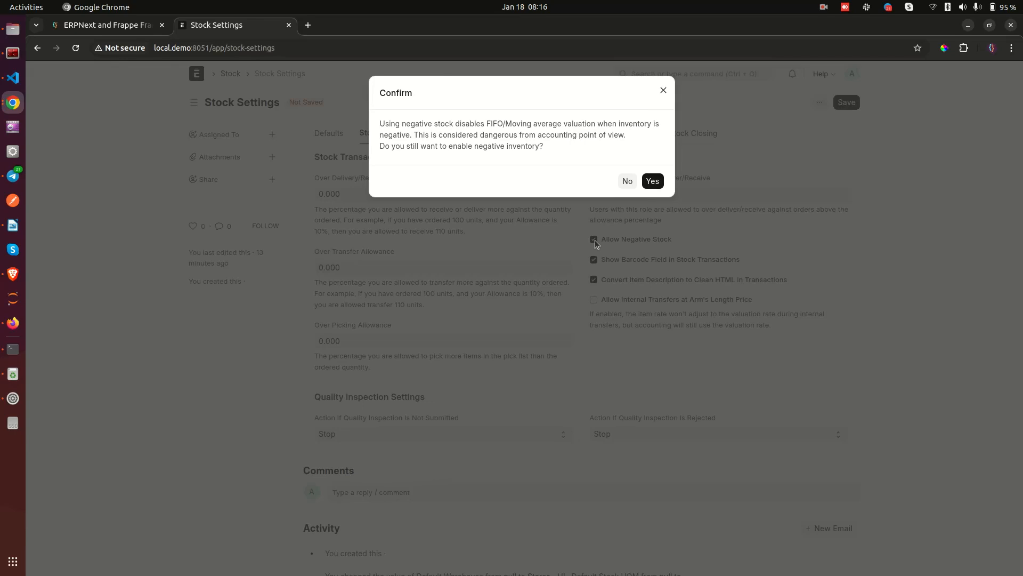
pyautogui.click(556, 240)
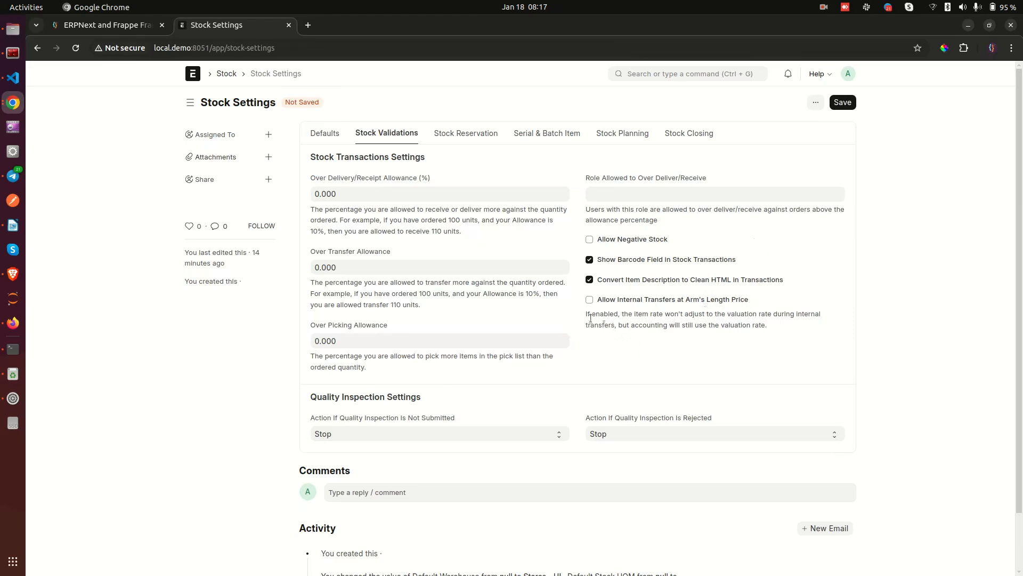
pyautogui.moveTo(586, 315); pyautogui.dragTo(691, 322)
pyautogui.click(696, 324)
pyautogui.moveTo(708, 315); pyautogui.dragTo(717, 317)
pyautogui.click(726, 317)
pyautogui.scroll(-2, 726, 317)
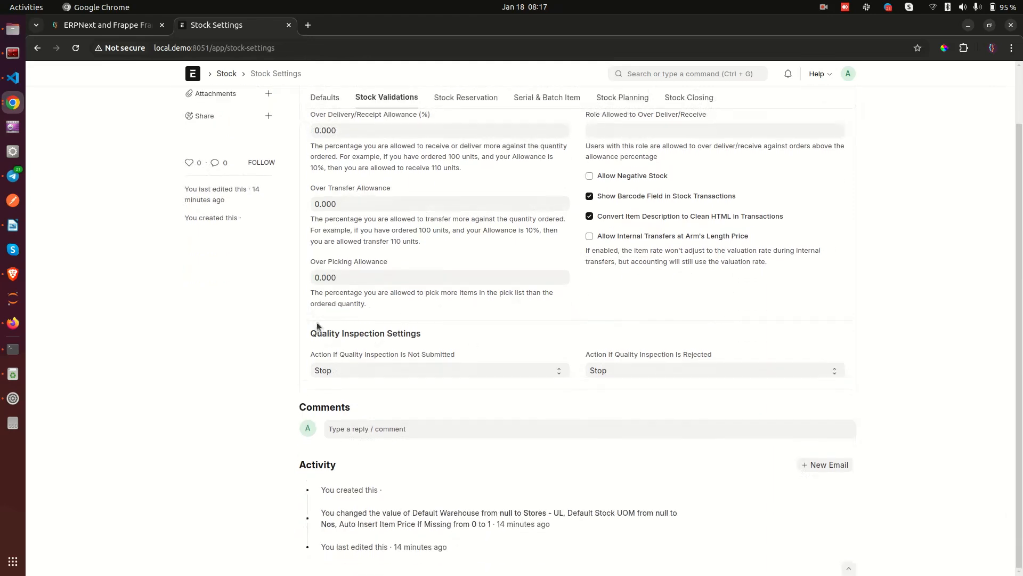
pyautogui.moveTo(309, 334); pyautogui.dragTo(459, 330)
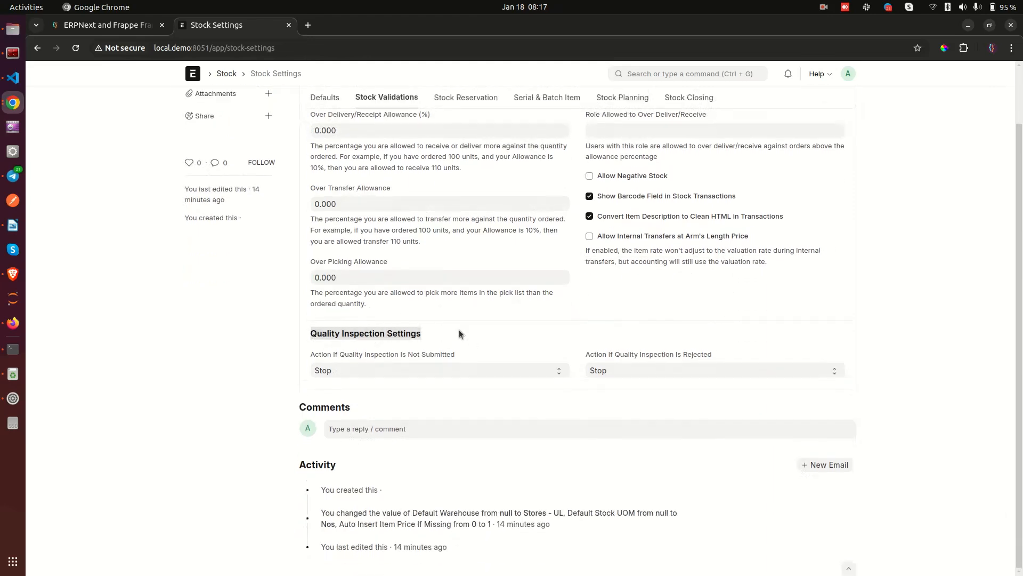
pyautogui.click(364, 345)
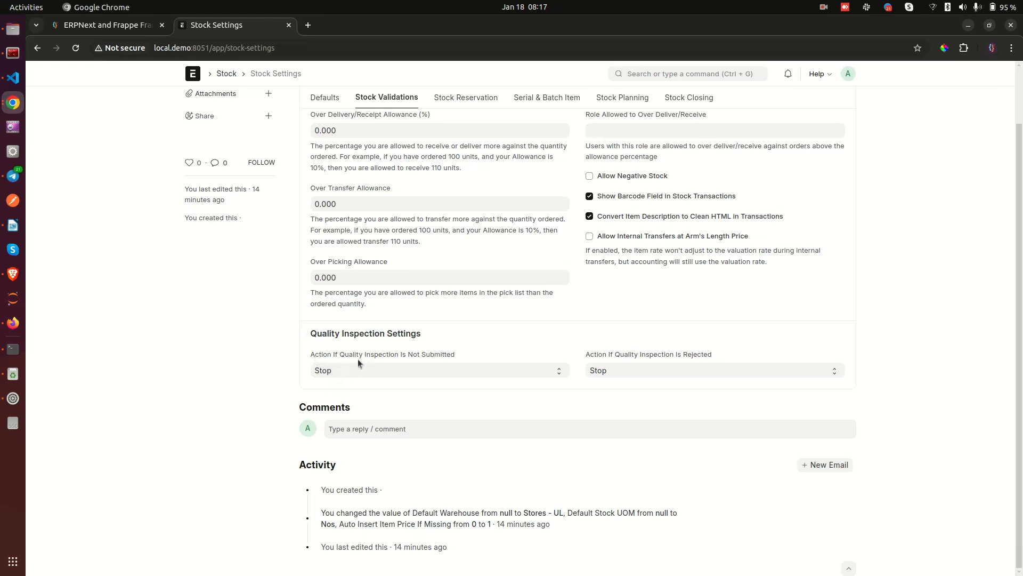
pyautogui.moveTo(464, 353); pyautogui.dragTo(305, 350)
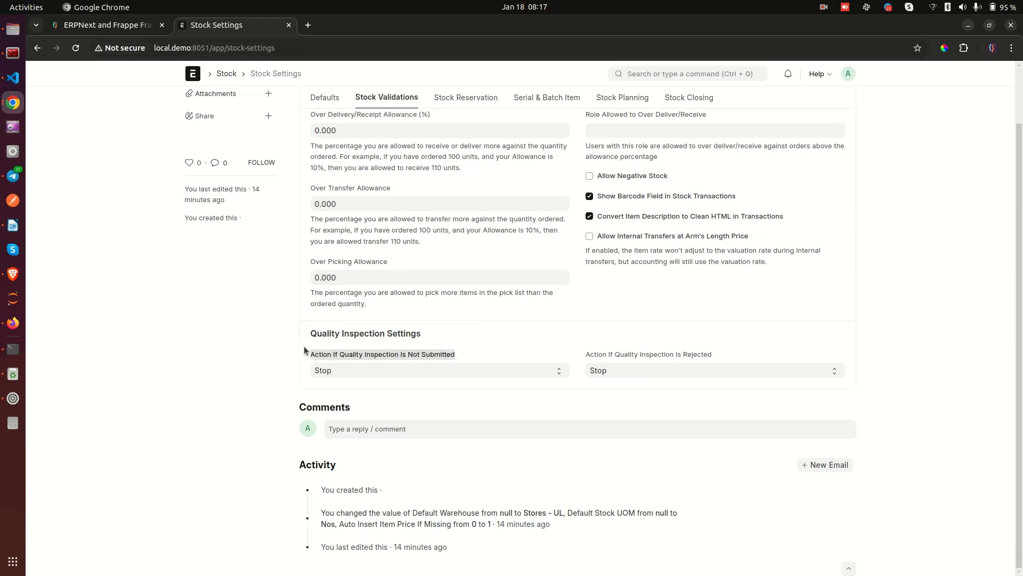
pyautogui.click(305, 350)
pyautogui.click(420, 371)
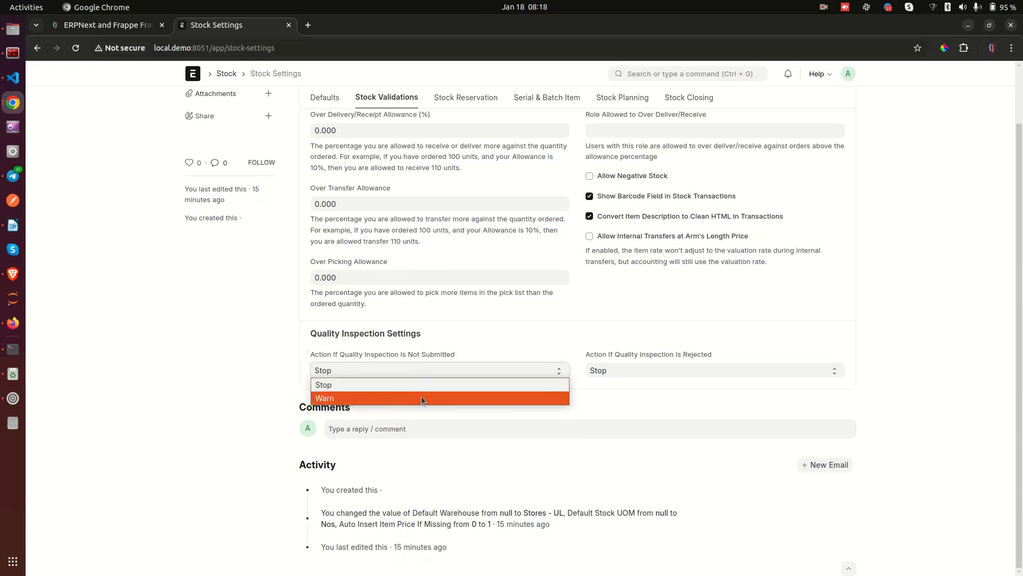
pyautogui.click(246, 396)
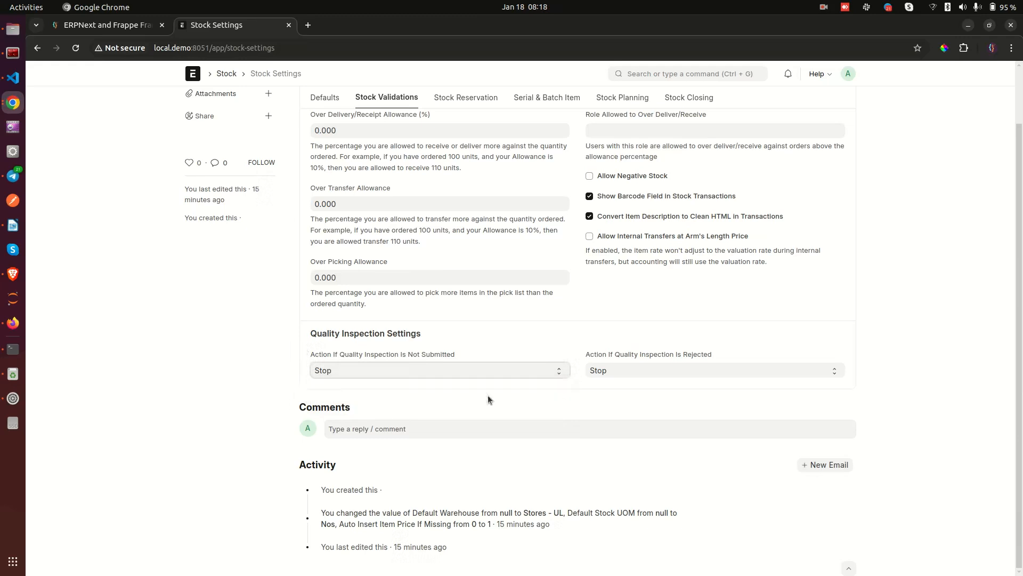
pyautogui.click(340, 369)
pyautogui.click(339, 397)
pyautogui.click(339, 369)
pyautogui.click(345, 383)
pyautogui.moveTo(586, 355); pyautogui.dragTo(718, 355)
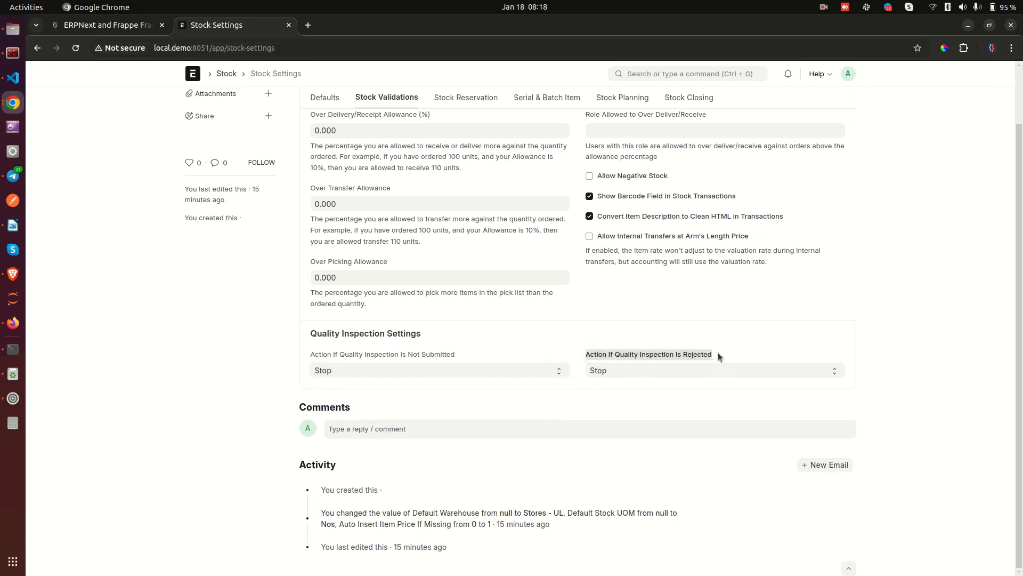
pyautogui.scroll(2, 634, 360)
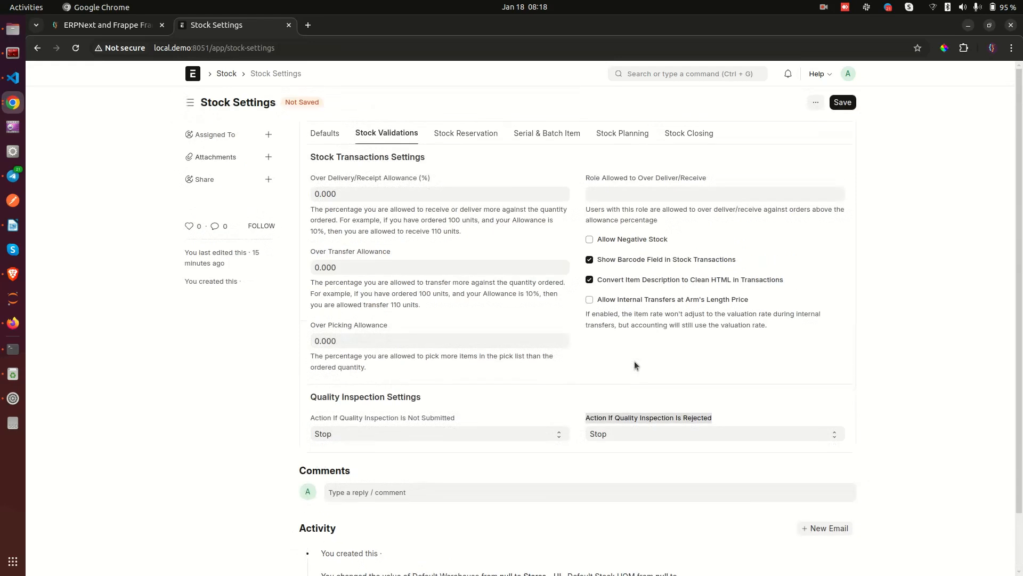
# Glance at Defaults, leave the rejected-inspection action on Stop, and go to Stock Reservation.
pyautogui.click(334, 134)
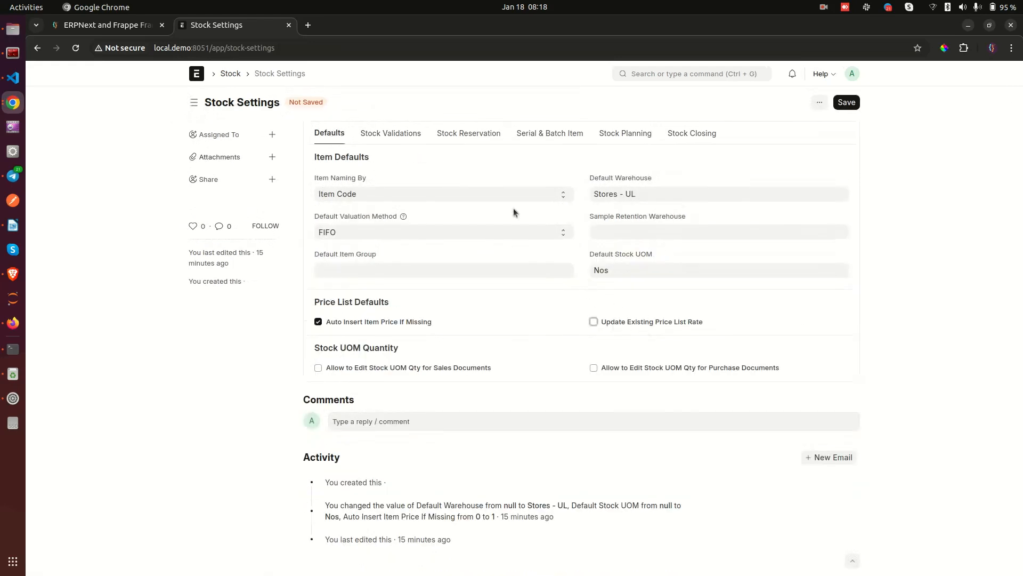
pyautogui.click(402, 134)
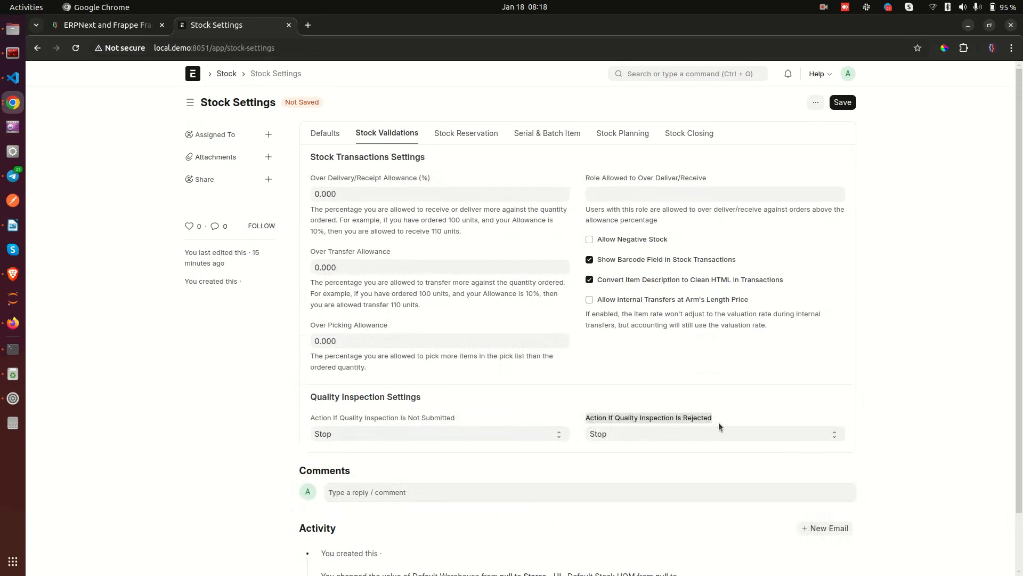
pyautogui.click(723, 407)
pyautogui.moveTo(587, 418); pyautogui.dragTo(724, 420)
pyautogui.click(732, 383)
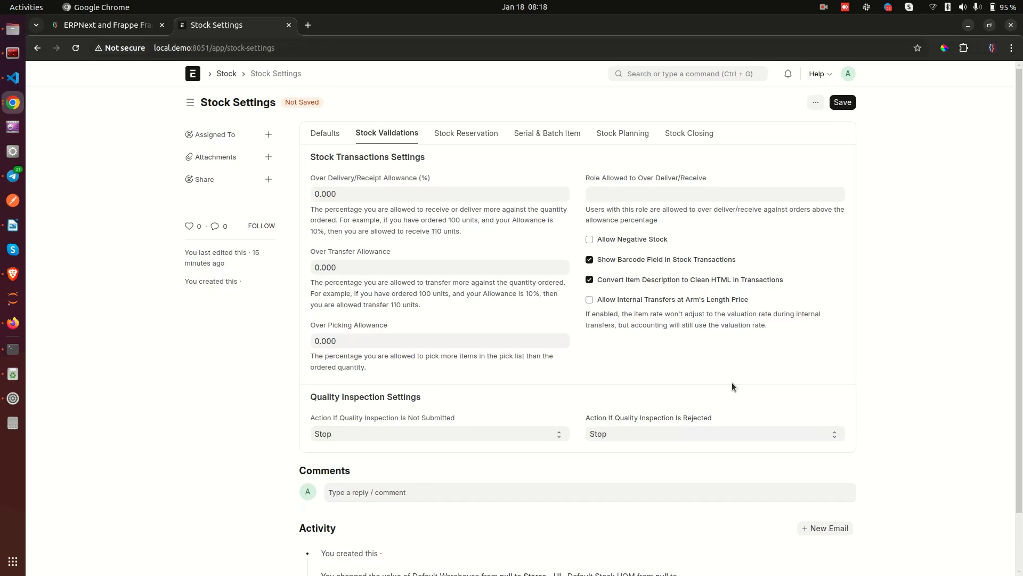
pyautogui.click(660, 432)
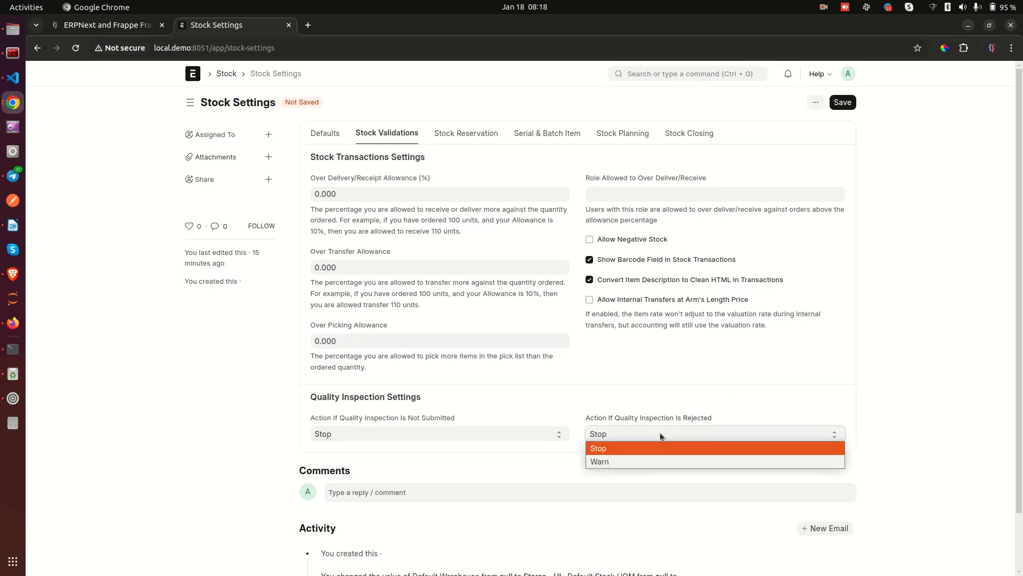
pyautogui.click(359, 462)
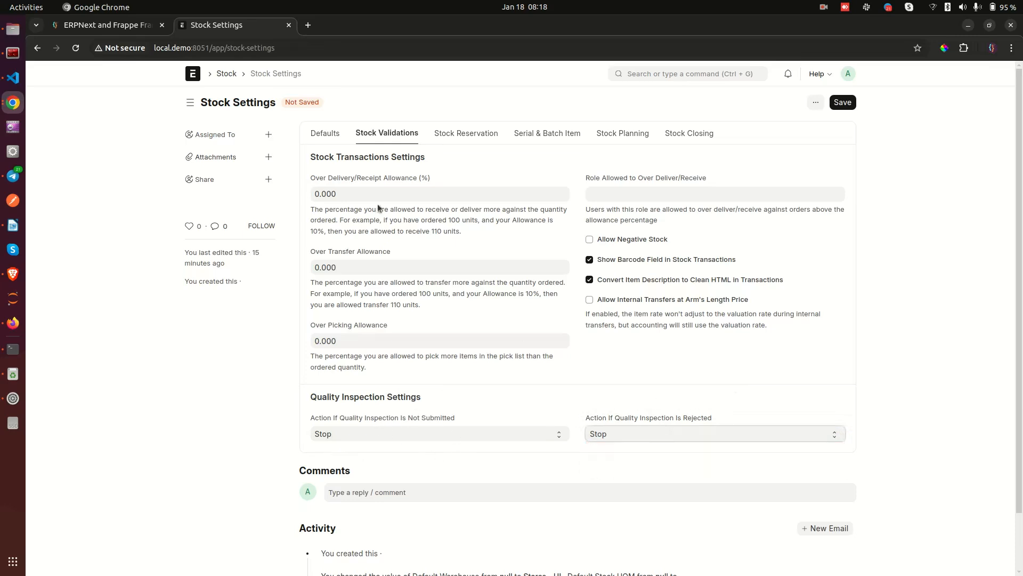
pyautogui.click(460, 137)
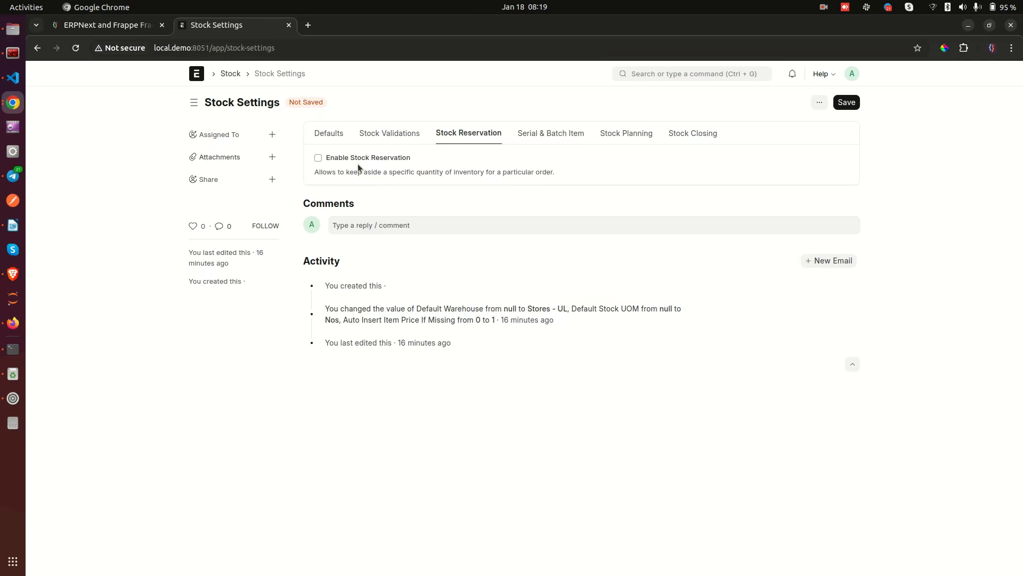
# Tick Enable Stock Reservation, then review the Allow Partial Reservation and Auto Reserve Serial and Batch Nos notes.
pyautogui.click(341, 159)
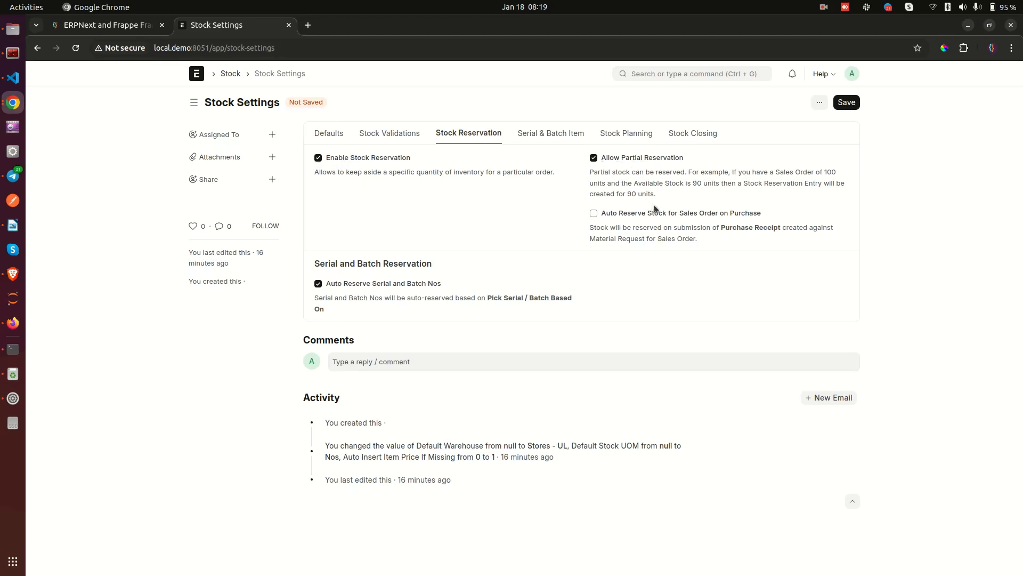
pyautogui.moveTo(664, 193); pyautogui.dragTo(587, 172)
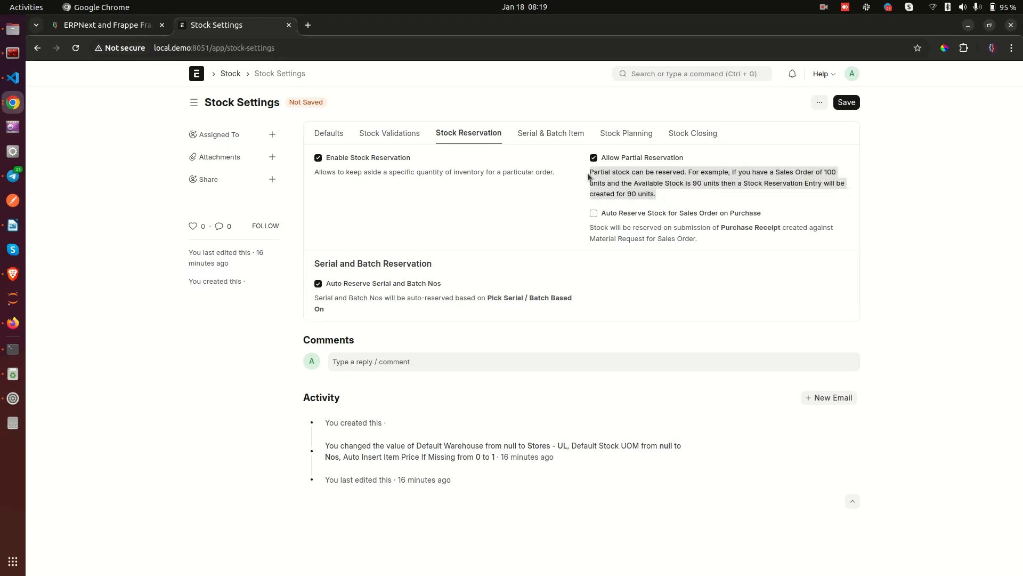
pyautogui.click(606, 187)
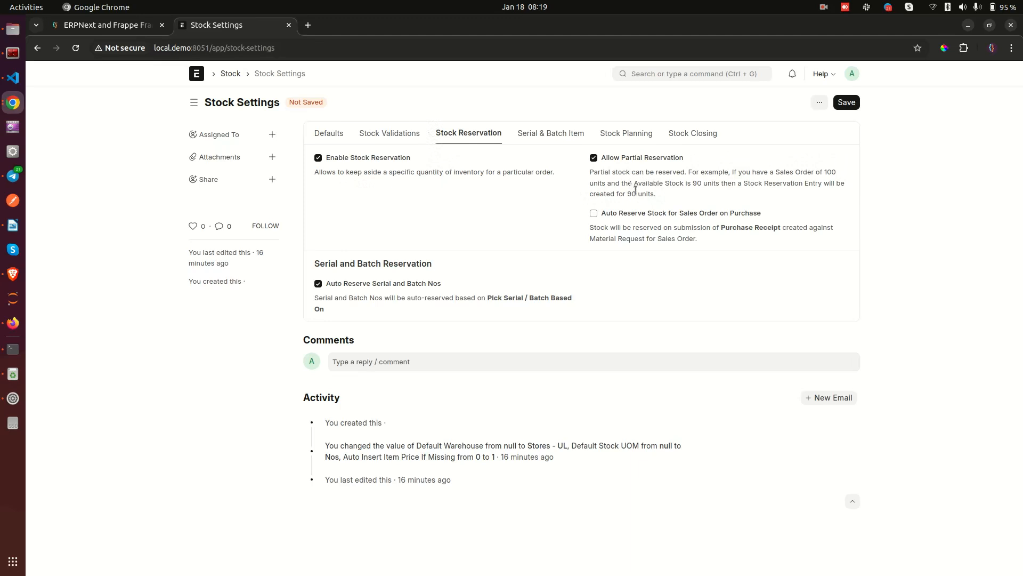
pyautogui.moveTo(654, 198); pyautogui.dragTo(574, 171)
pyautogui.click(430, 178)
pyautogui.moveTo(642, 193); pyautogui.dragTo(615, 156)
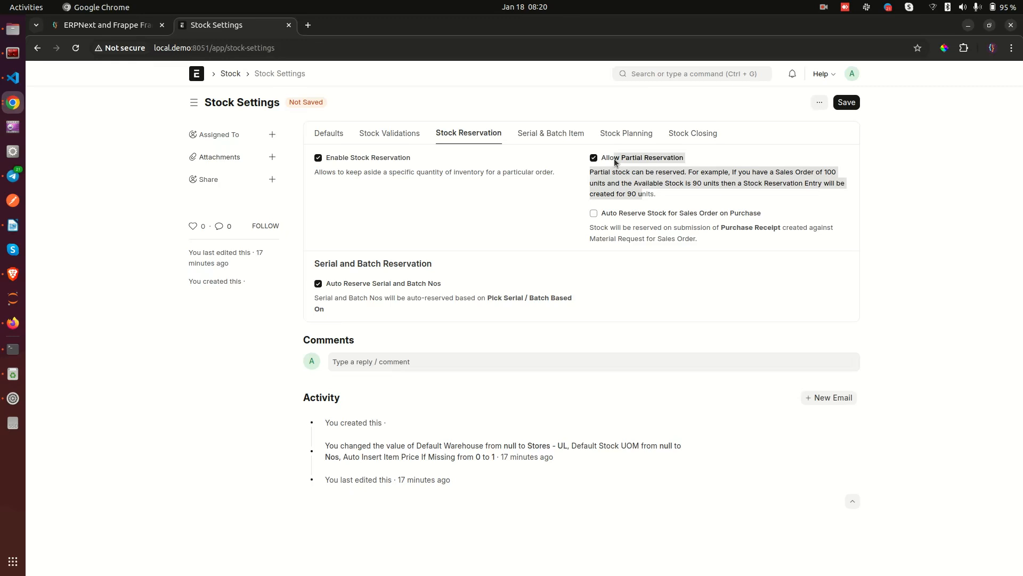
pyautogui.click(596, 164)
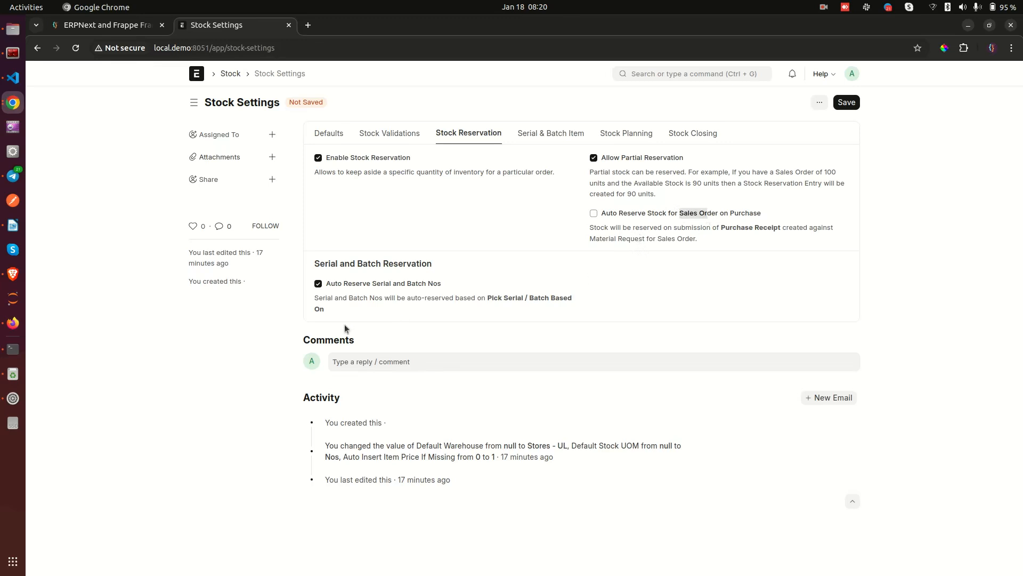
pyautogui.click(409, 265)
pyautogui.moveTo(487, 299)
pyautogui.mouseDown()
pyautogui.moveTo(522, 298)
pyautogui.moveTo(487, 298)
pyautogui.mouseUp()
pyautogui.moveTo(331, 308); pyautogui.dragTo(304, 297)
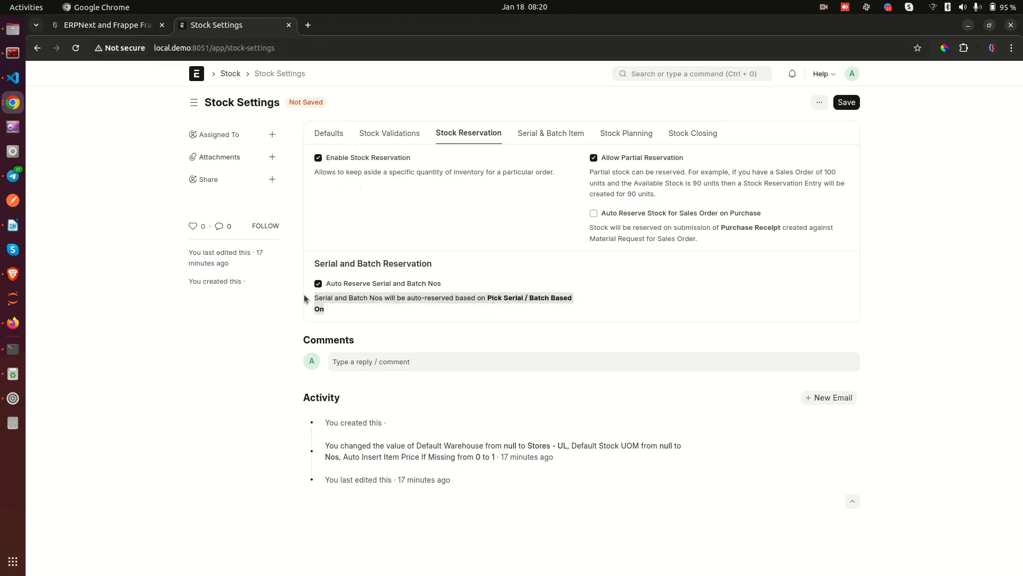
pyautogui.click(347, 320)
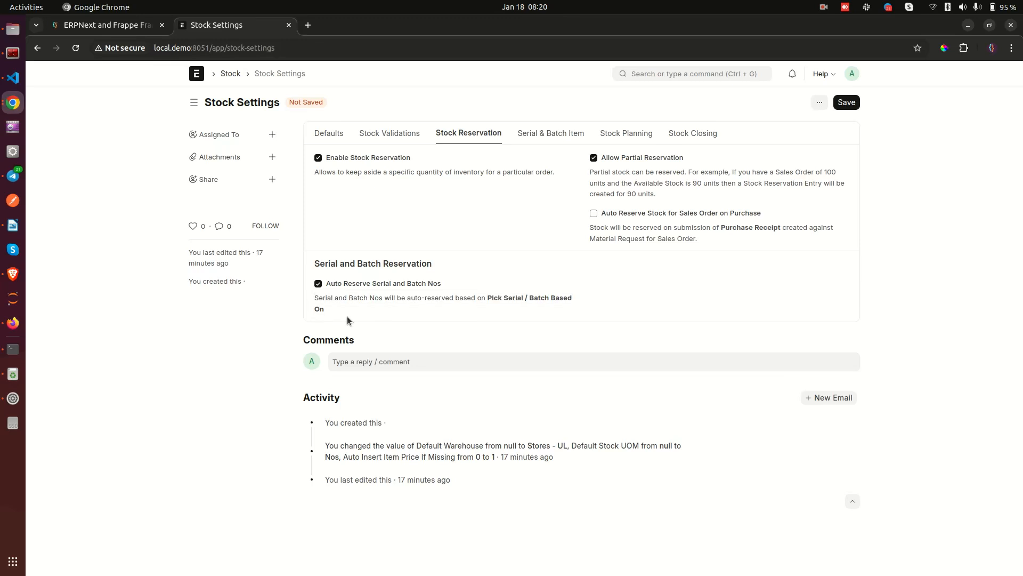
# Show the Serial & Batch Item tab, leaving auto-creation of serial and batch bundles on.
pyautogui.click(528, 134)
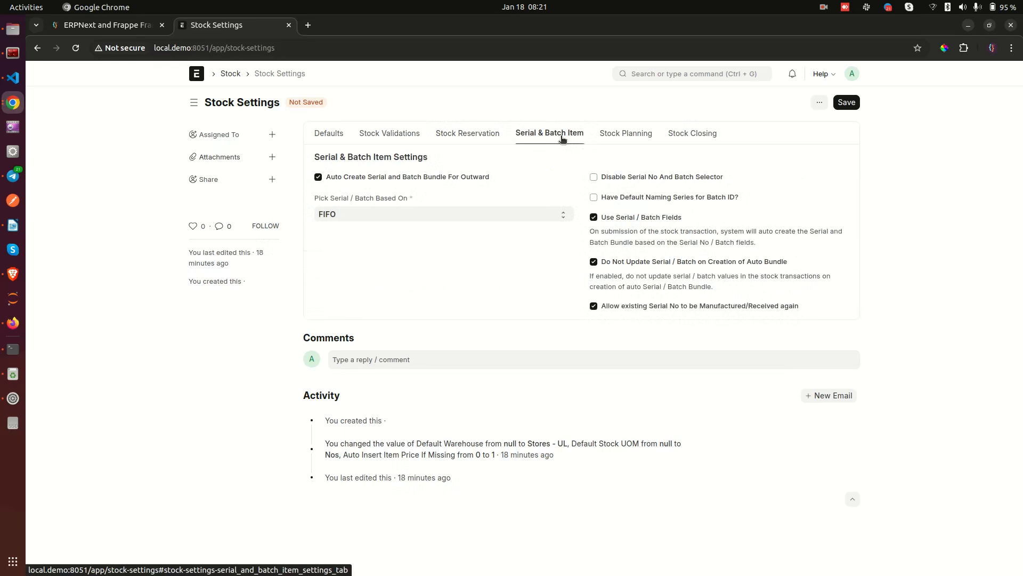
pyautogui.click(355, 178)
pyautogui.click(353, 178)
# Enable Have Default Naming Series for Batch ID with the BATCH- prefix.
pyautogui.click(594, 199)
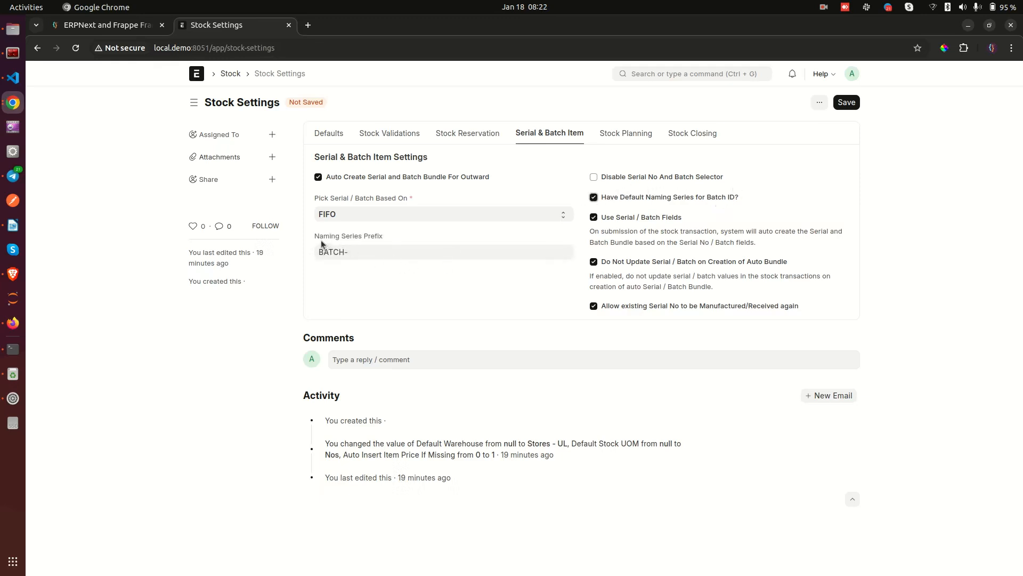
pyautogui.moveTo(315, 236); pyautogui.dragTo(374, 243)
pyautogui.click(372, 253)
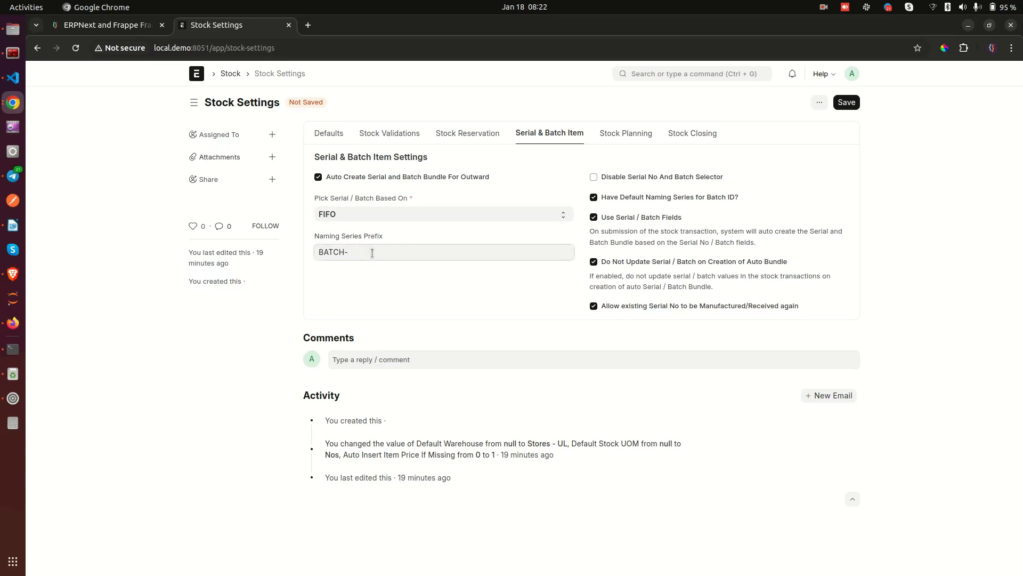
# Keep Use Serial / Batch Fields and the default batch naming series on, then move to Stock Planning.
pyautogui.click(594, 217)
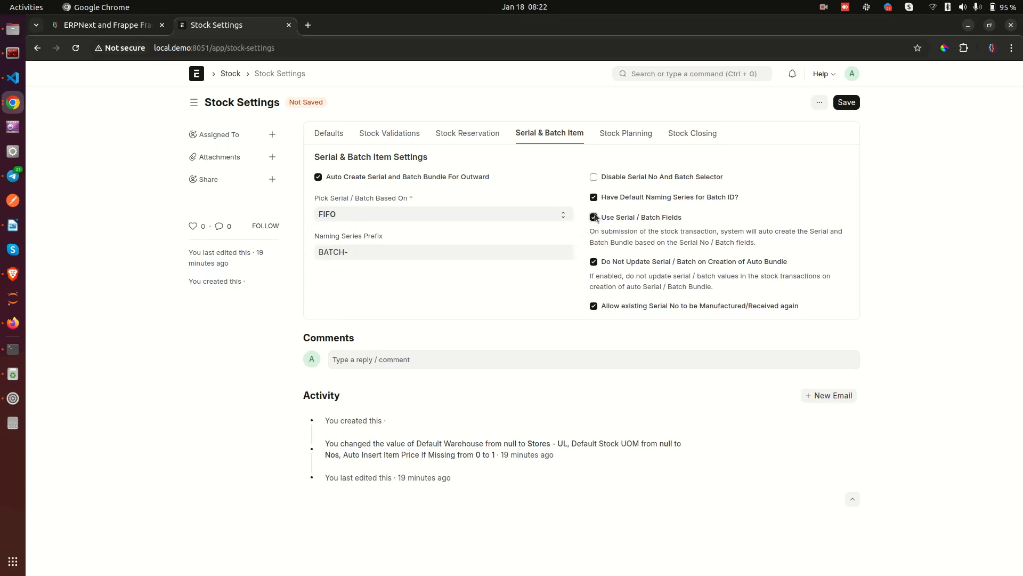
pyautogui.click(594, 217)
pyautogui.click(594, 198)
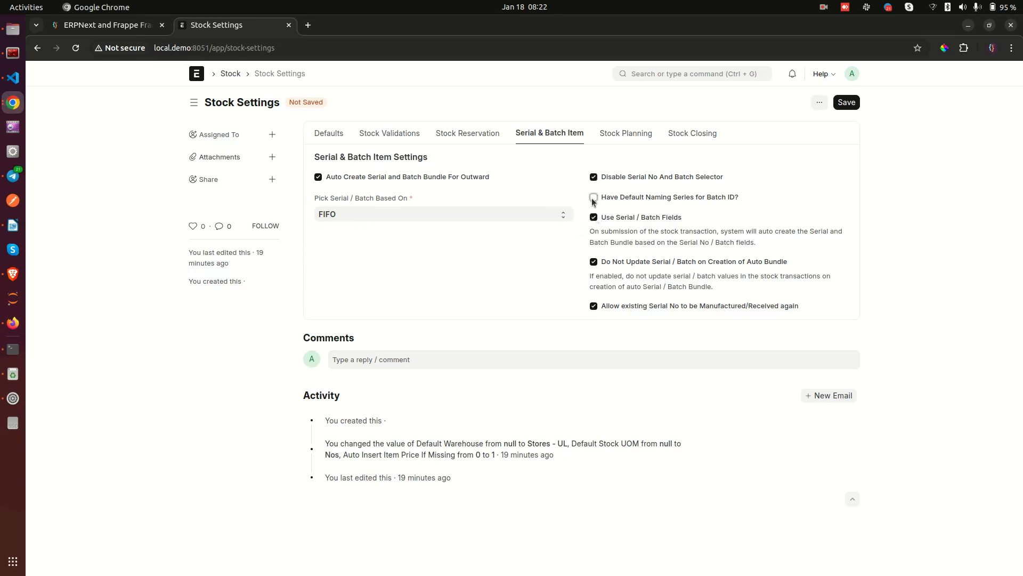
pyautogui.click(593, 198)
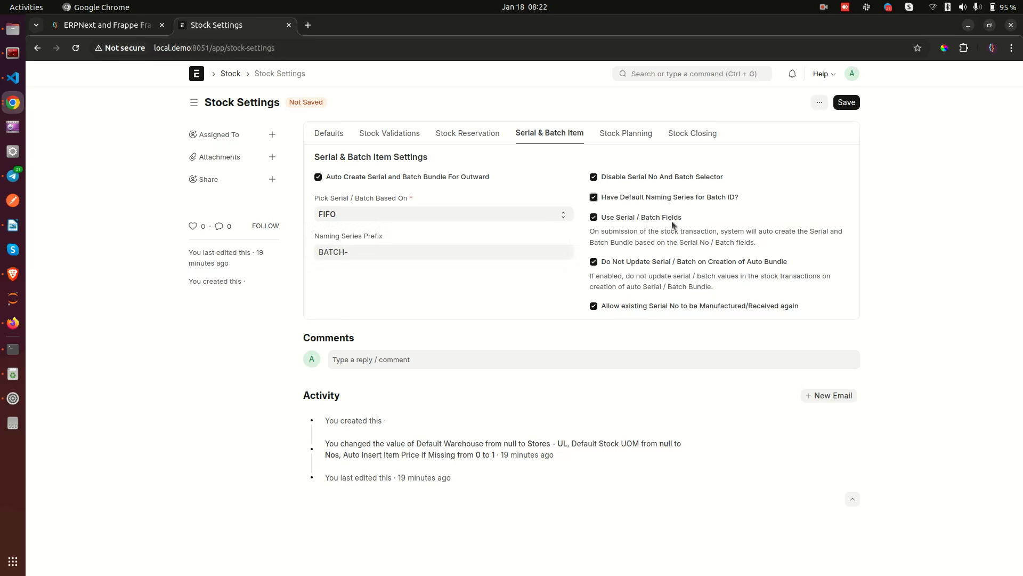
pyautogui.moveTo(587, 233); pyautogui.dragTo(739, 241)
pyautogui.click(627, 245)
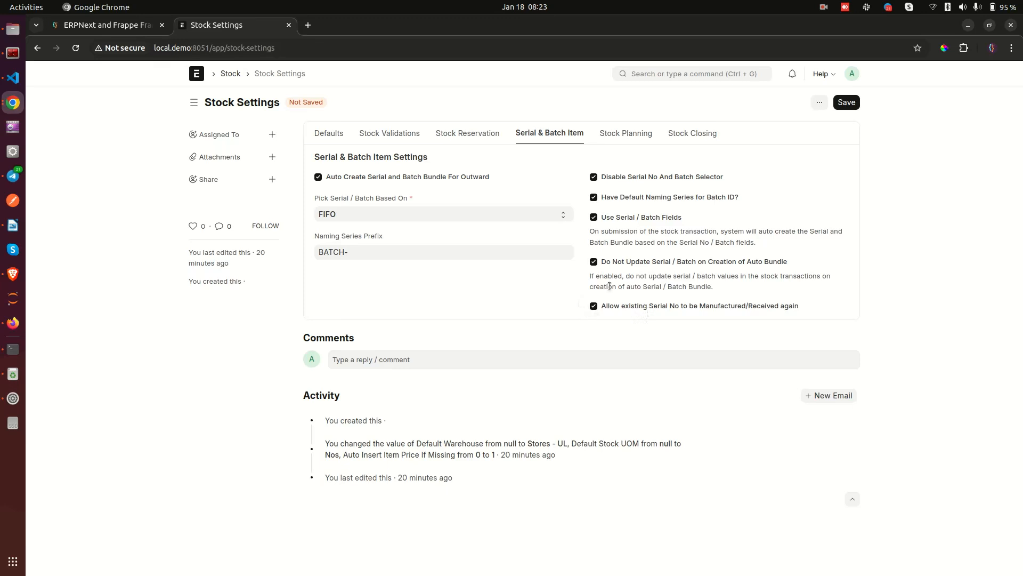
pyautogui.click(638, 132)
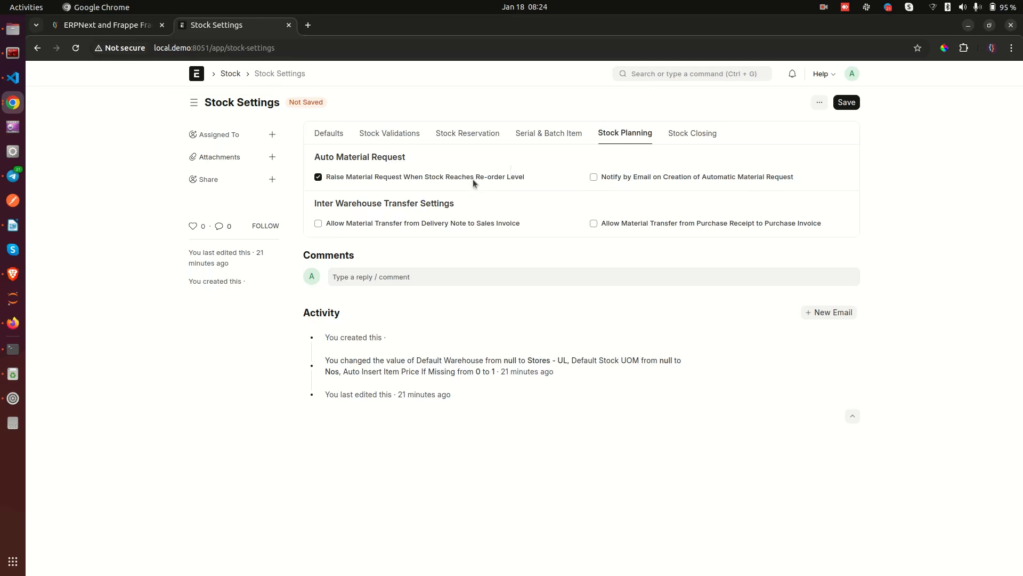
# Try Notify by Email for automatic material requests, leaving it off with Raise Material Request on.
pyautogui.moveTo(496, 181); pyautogui.dragTo(506, 181)
pyautogui.click(364, 192)
pyautogui.click(594, 178)
pyautogui.click(600, 179)
# Toggle both Inter Warehouse Transfer options on and off, leaving them disabled, then go to Stock Closing.
pyautogui.click(386, 223)
pyautogui.click(386, 224)
pyautogui.doubleClick(432, 223)
pyautogui.moveTo(692, 222); pyautogui.dragTo(735, 221)
pyautogui.click(743, 225)
pyautogui.moveTo(812, 223); pyautogui.dragTo(765, 228)
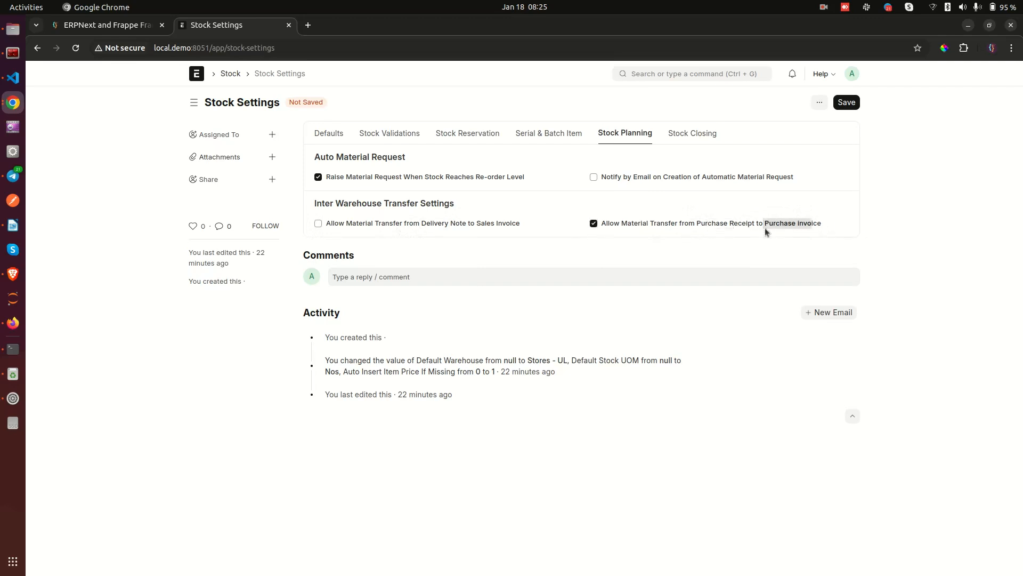
pyautogui.click(598, 223)
pyautogui.click(680, 136)
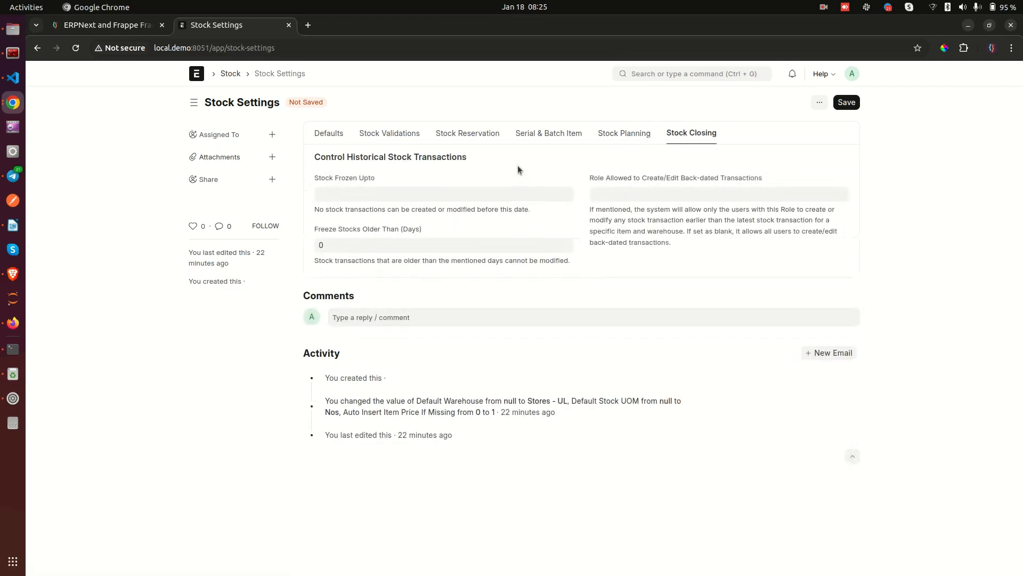
# Set Stock Frozen Upto to 20-01-2025 using the date picker.
pyautogui.moveTo(317, 180); pyautogui.dragTo(422, 180)
pyautogui.click(365, 167)
pyautogui.click(373, 196)
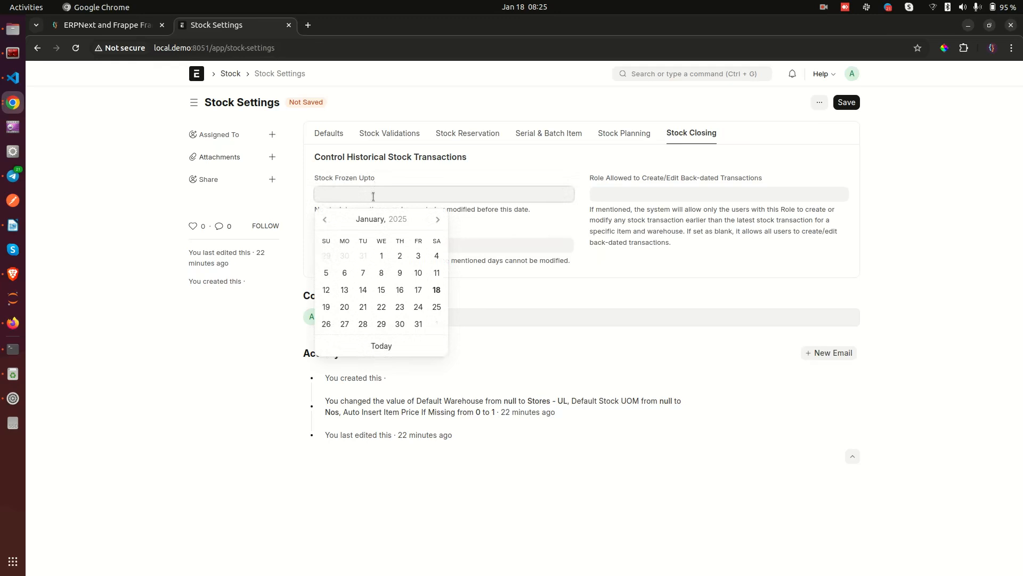
pyautogui.click(380, 162)
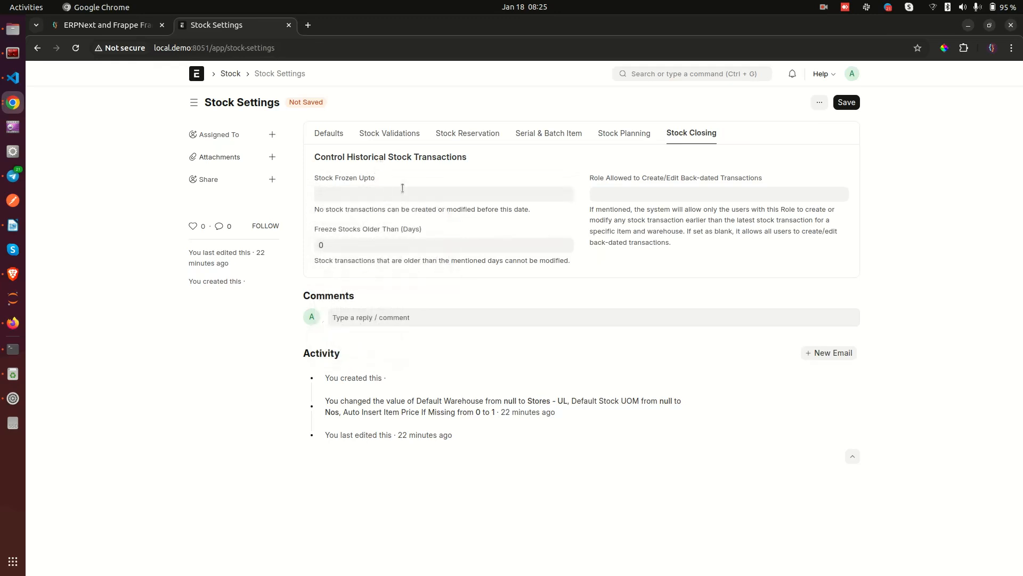
pyautogui.click(375, 194)
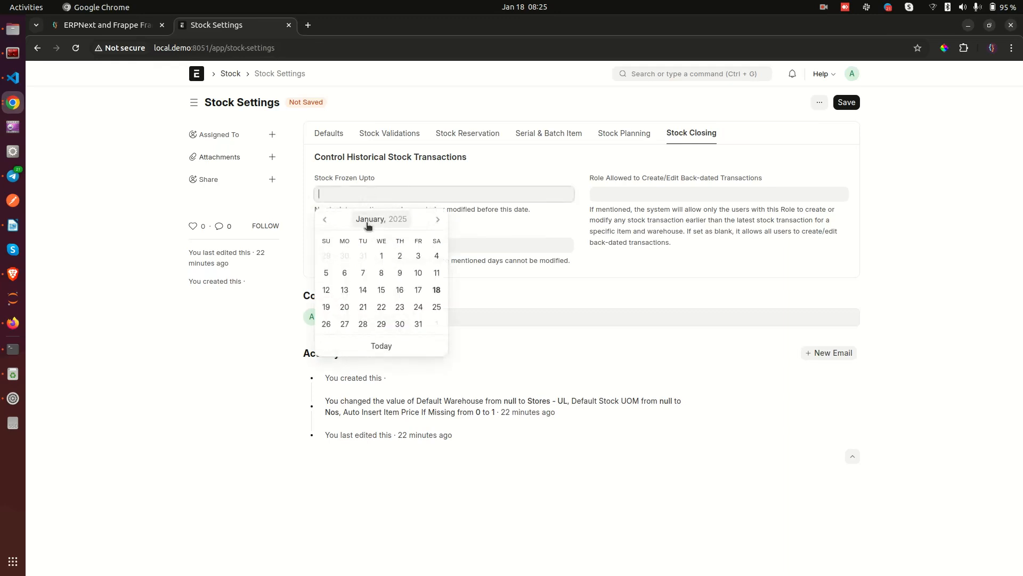
pyautogui.click(347, 308)
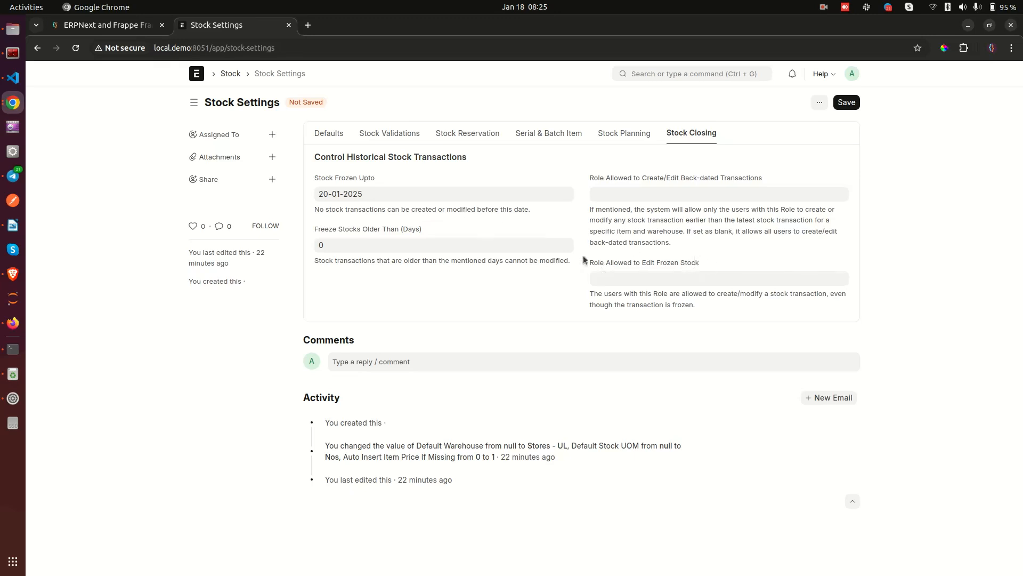
pyautogui.click(376, 194)
pyautogui.click(289, 181)
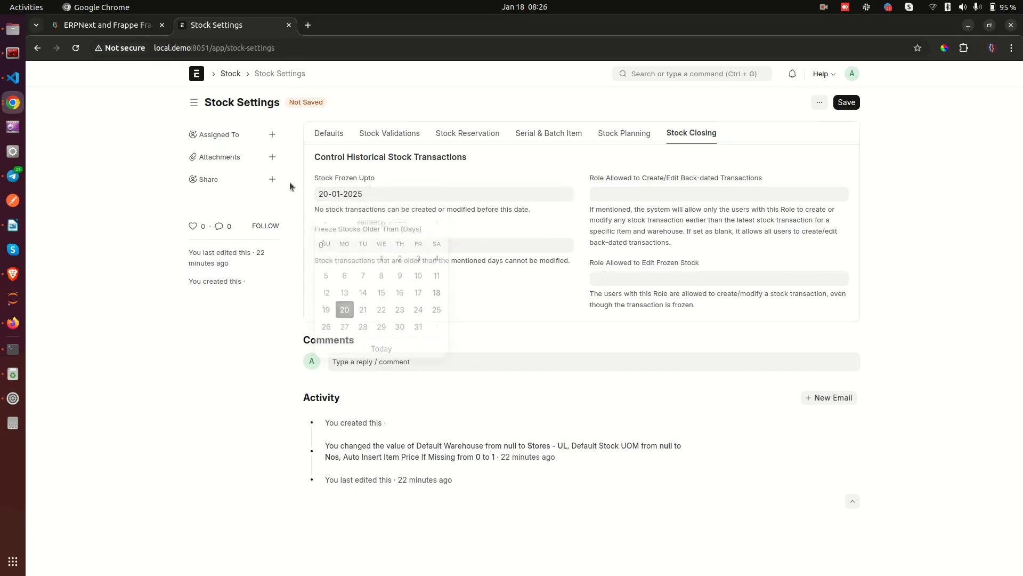
# Change Freeze Stocks Older Than (Days) from 0 to 3.
pyautogui.moveTo(314, 229); pyautogui.dragTo(431, 228)
pyautogui.click(370, 234)
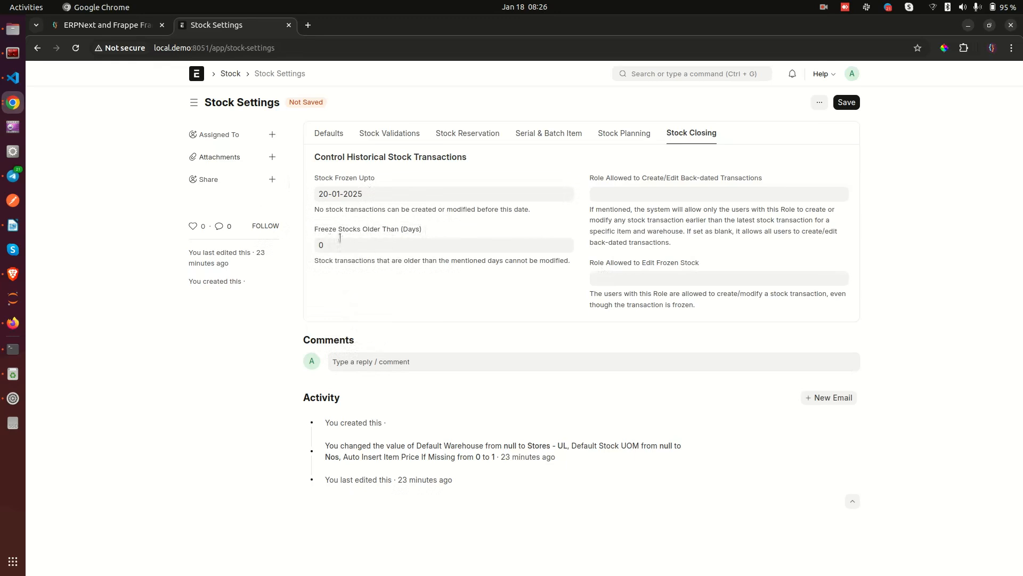
pyautogui.click(346, 244)
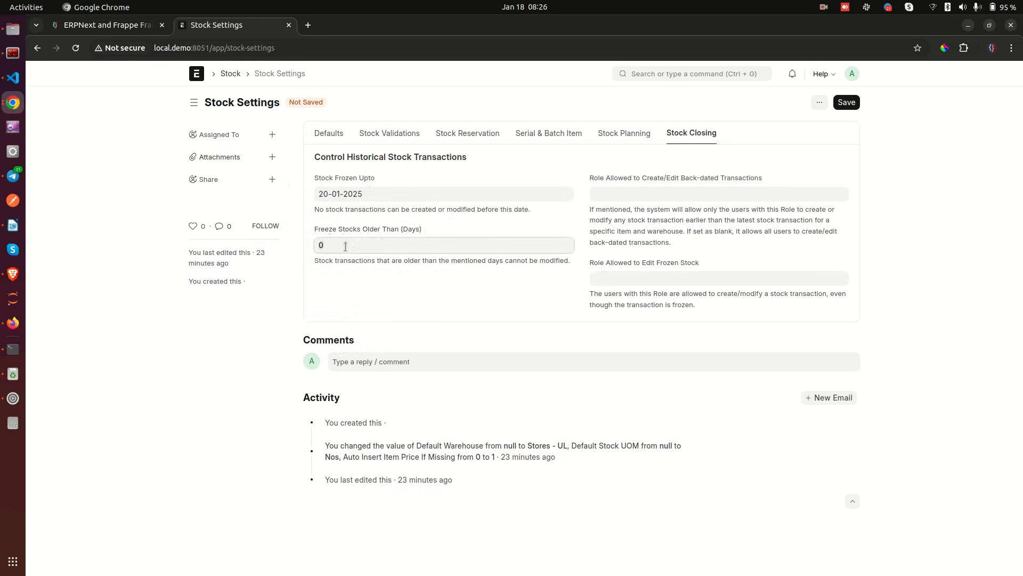
pyautogui.press('BackSpace')
pyautogui.write('3')
pyautogui.click(396, 258)
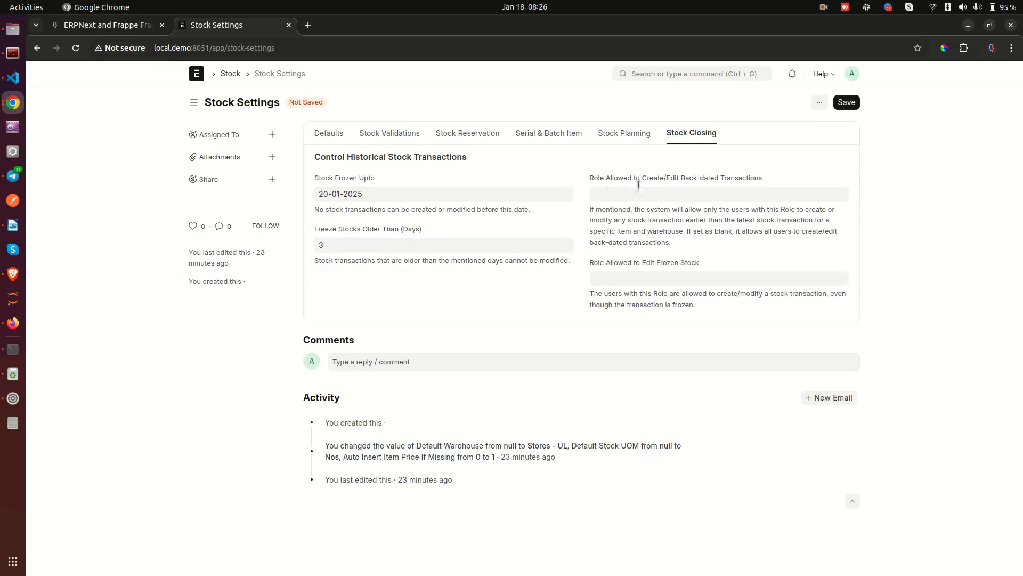
pyautogui.moveTo(641, 179); pyautogui.dragTo(715, 178)
pyautogui.click(715, 174)
pyautogui.click(671, 195)
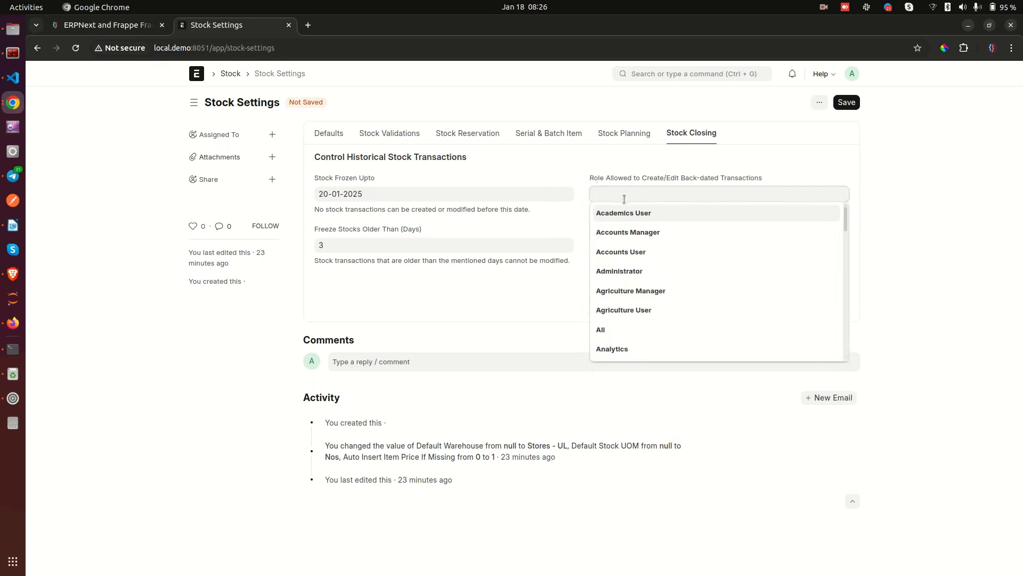
pyautogui.click(619, 216)
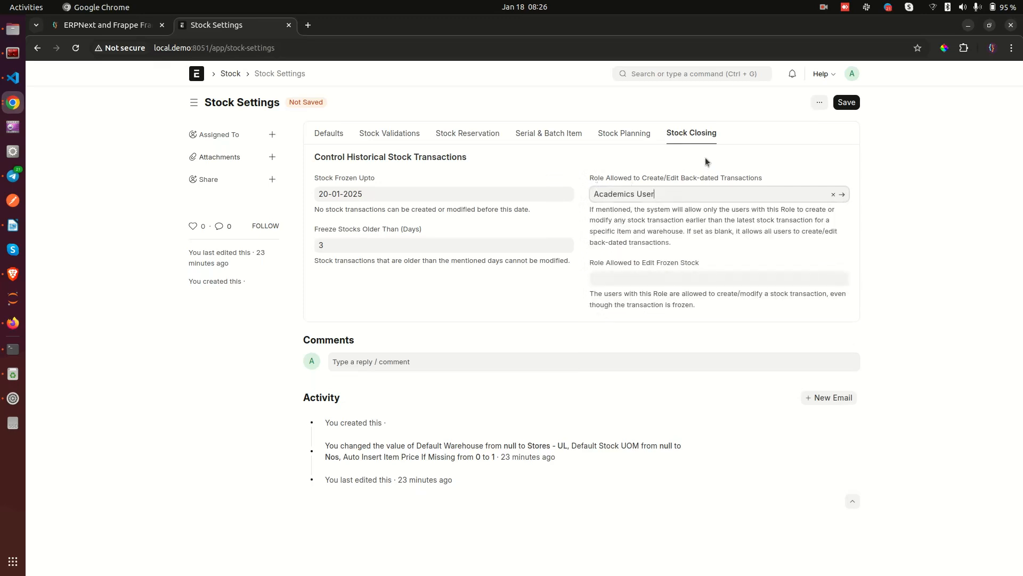
pyautogui.click(833, 194)
pyautogui.click(665, 241)
pyautogui.doubleClick(640, 195)
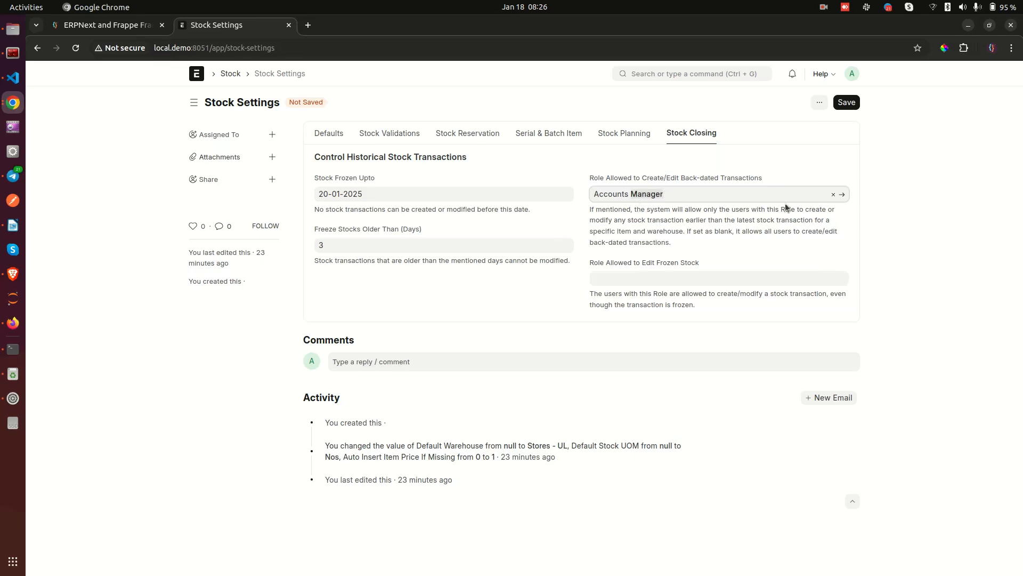
pyautogui.click(833, 195)
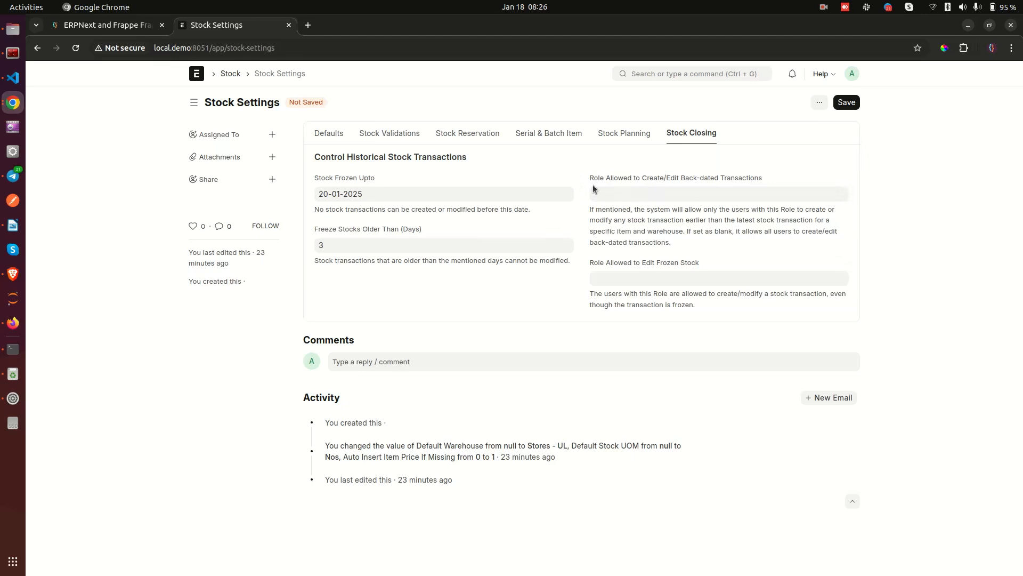
pyautogui.moveTo(589, 177); pyautogui.dragTo(772, 176)
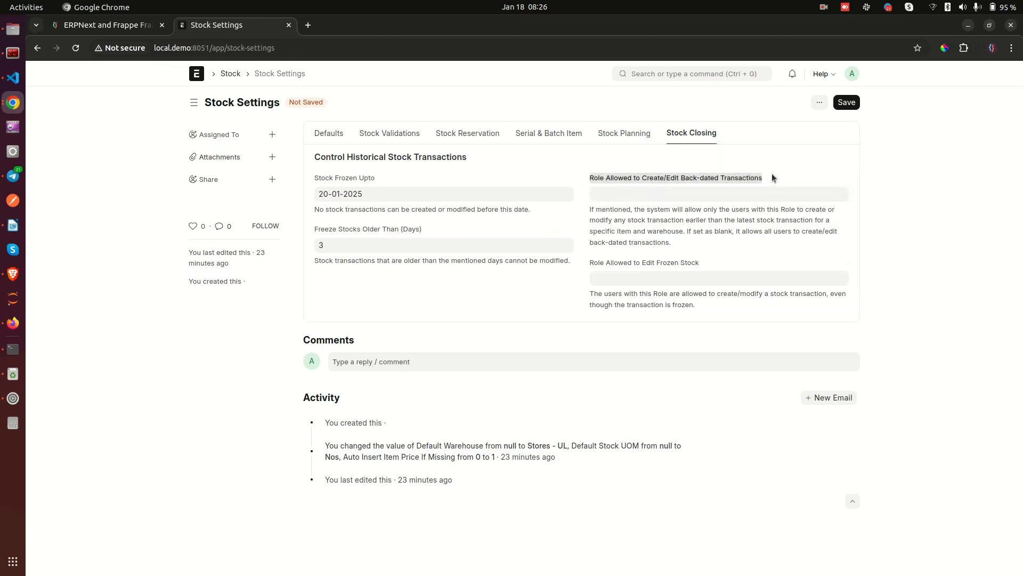
pyautogui.click(723, 209)
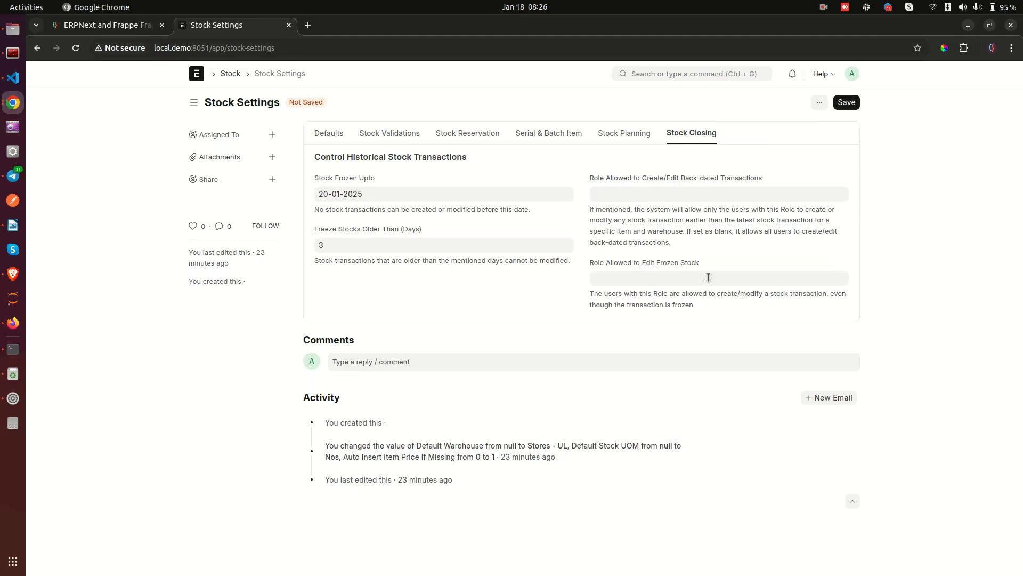
# Go back to the Stock workspace and scroll down to the Masters & Reports links.
pyautogui.click(230, 74)
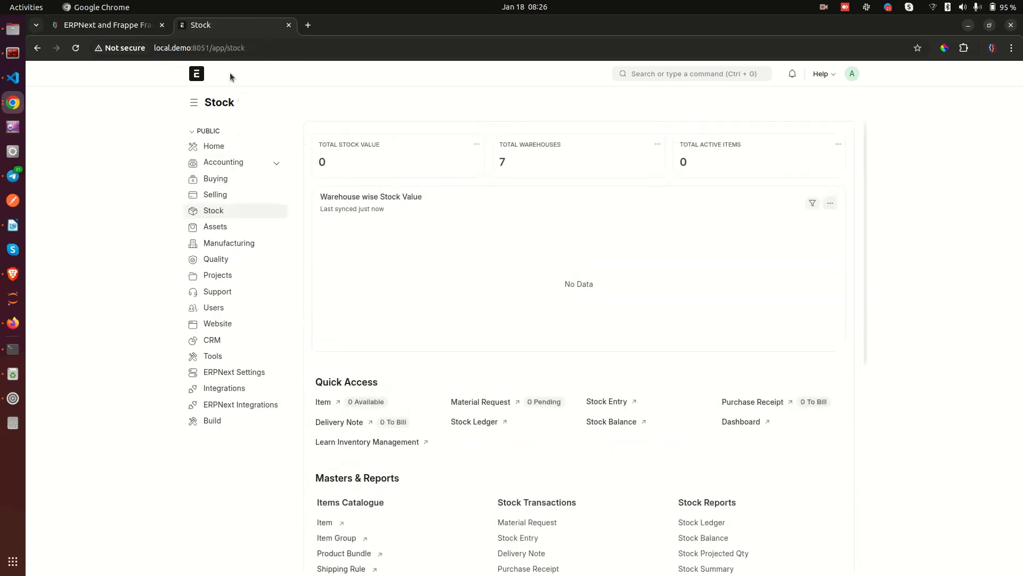
pyautogui.scroll(-7, 632, 328)
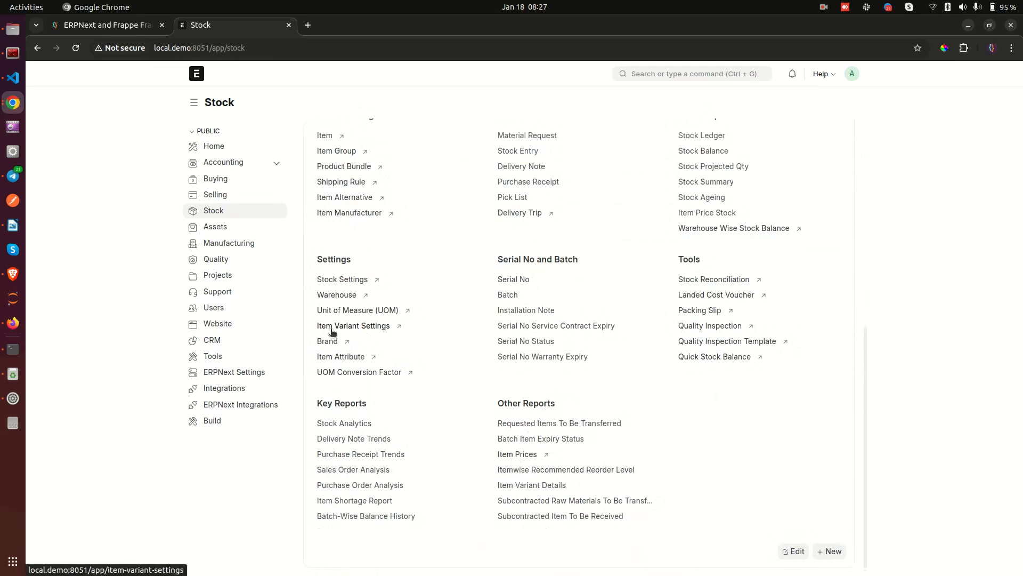
pyautogui.scroll(3, 349, 328)
pyautogui.scroll(1, 347, 329)
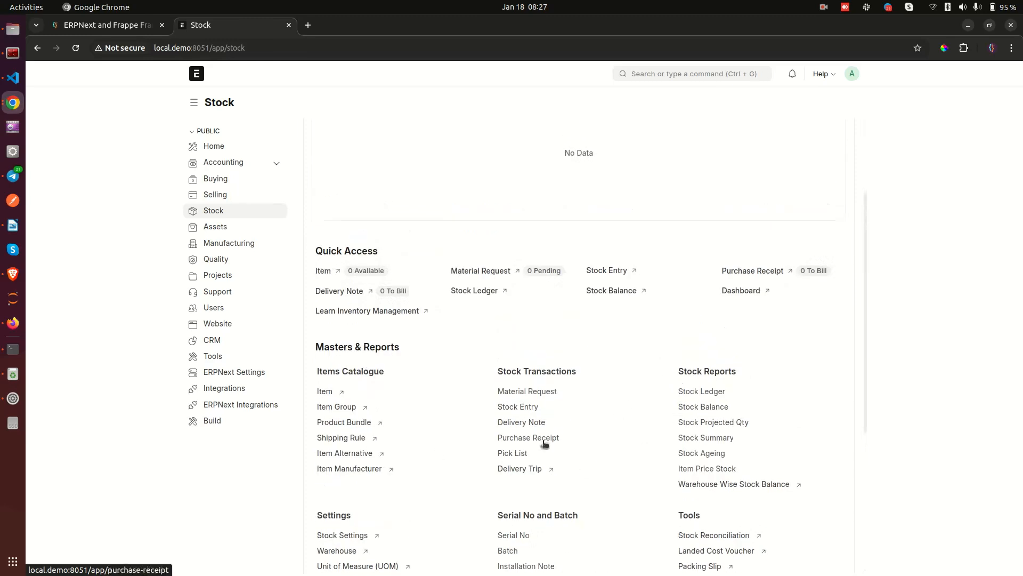
pyautogui.scroll(-2, 576, 374)
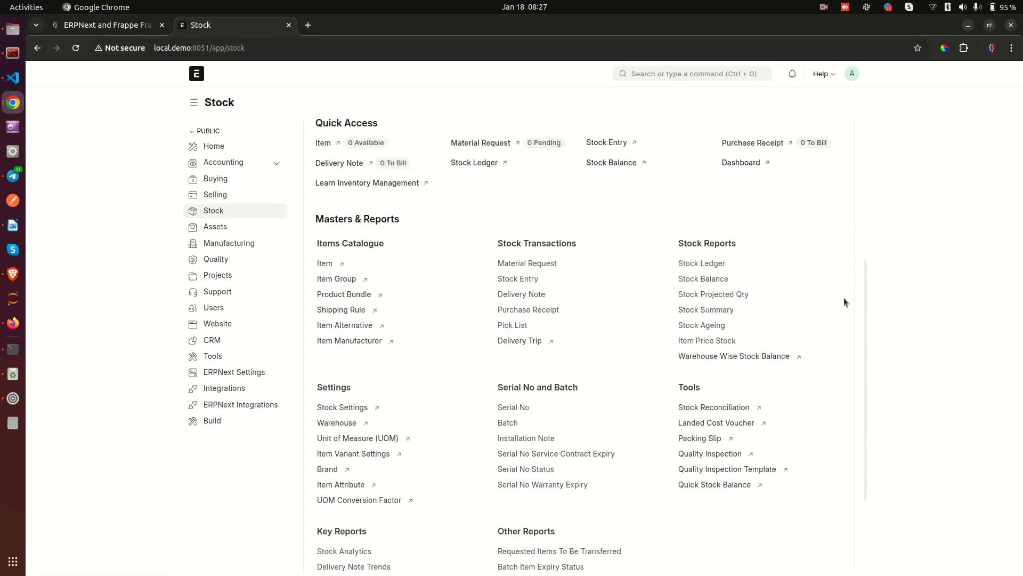